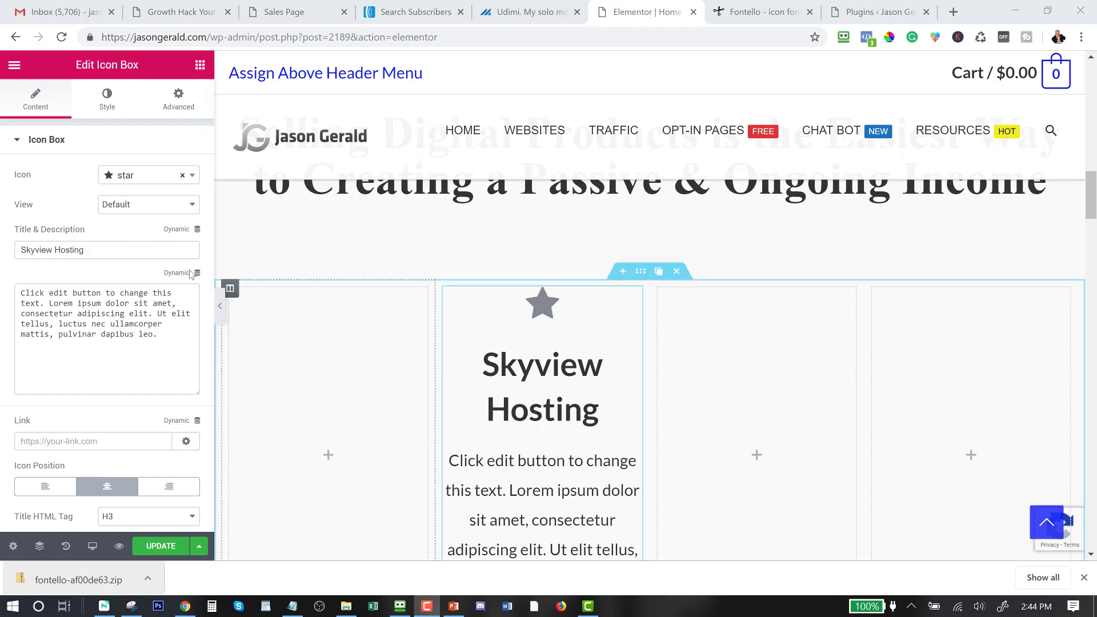
Drag an Icon Box widget into the first column.
{"action": "left_click", "coordinate": [197, 66]}
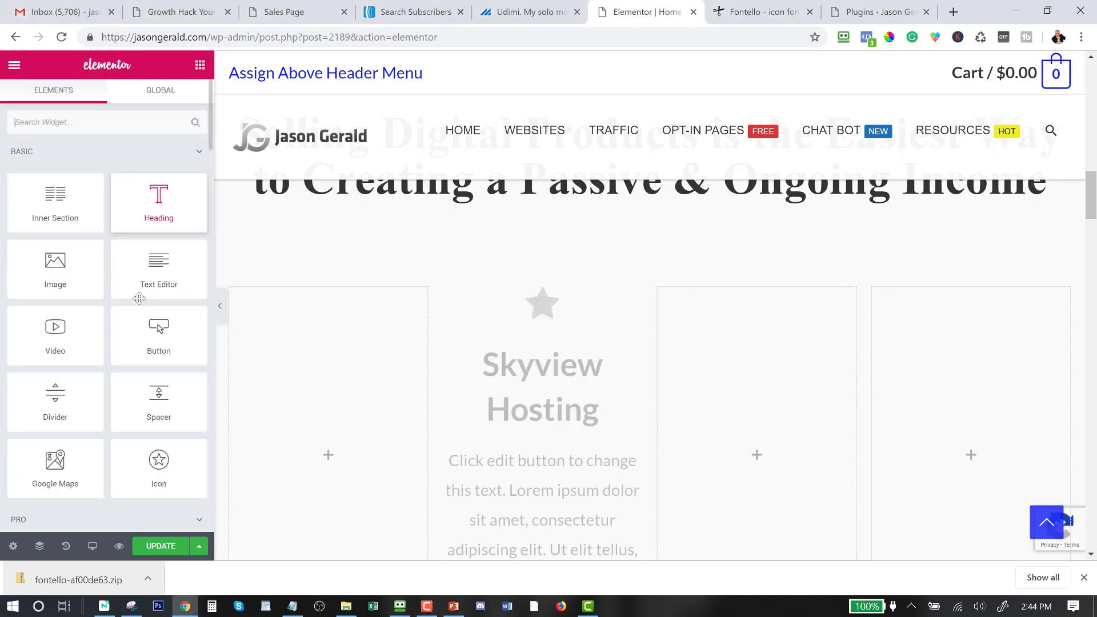
{"action": "scroll", "coordinate": [154, 410], "scroll_direction": "down", "scroll_amount": 10}
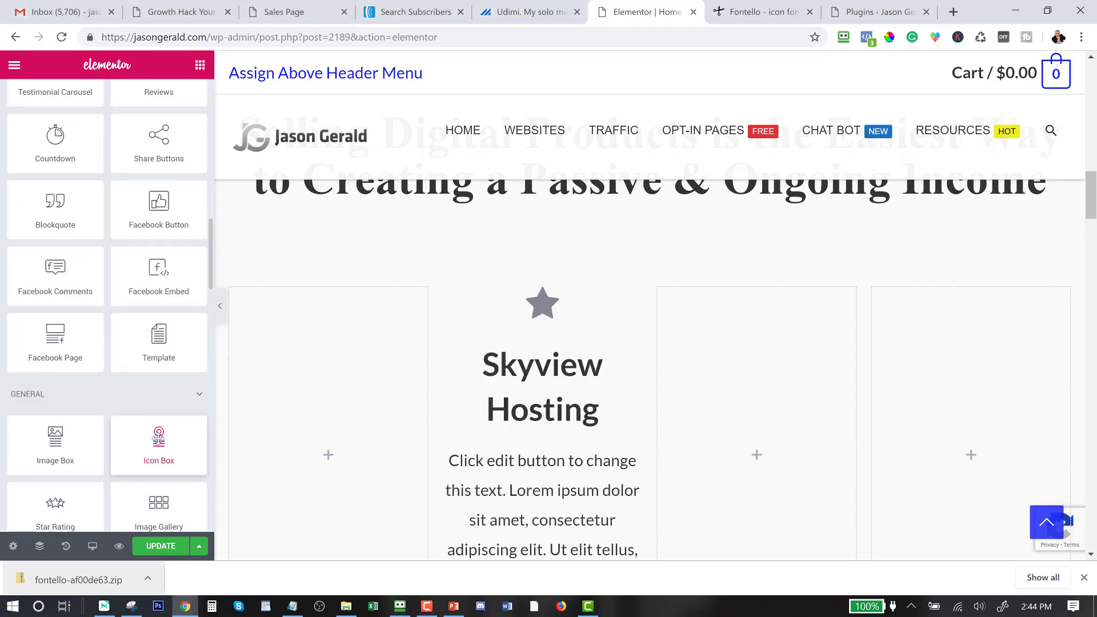
{"action": "left_click_drag", "start_coordinate": [159, 439], "coordinate": [305, 383]}
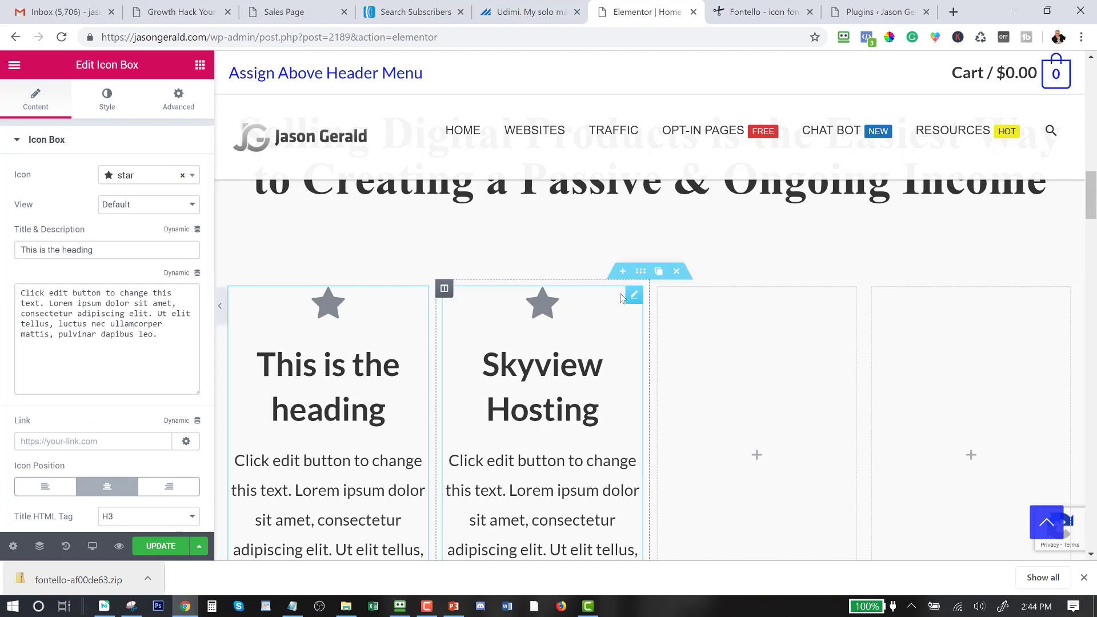
Search the Skyview Hosting box's icon choices for 'cloud'.
{"action": "left_click", "coordinate": [635, 296]}
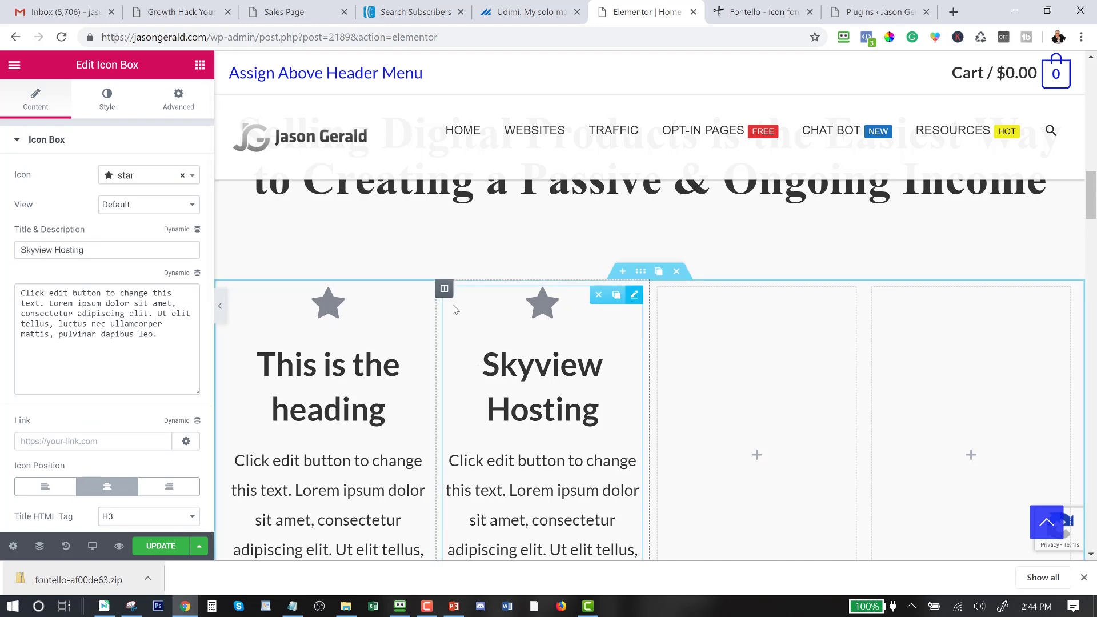
{"action": "left_click", "coordinate": [140, 175]}
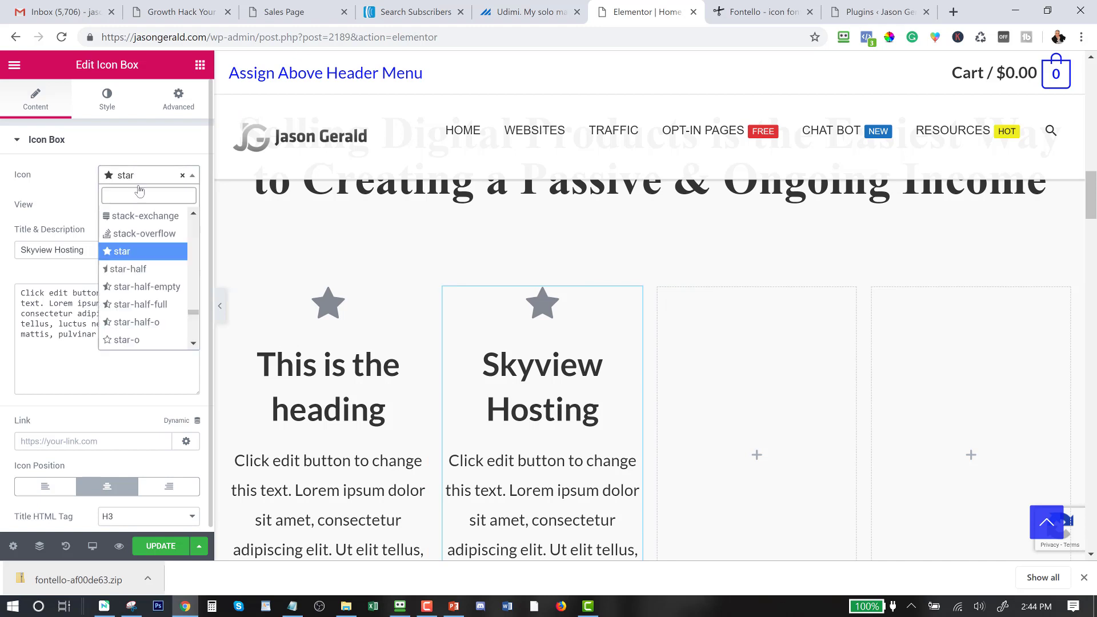
{"action": "left_click_drag", "start_coordinate": [194, 313], "coordinate": [188, 223]}
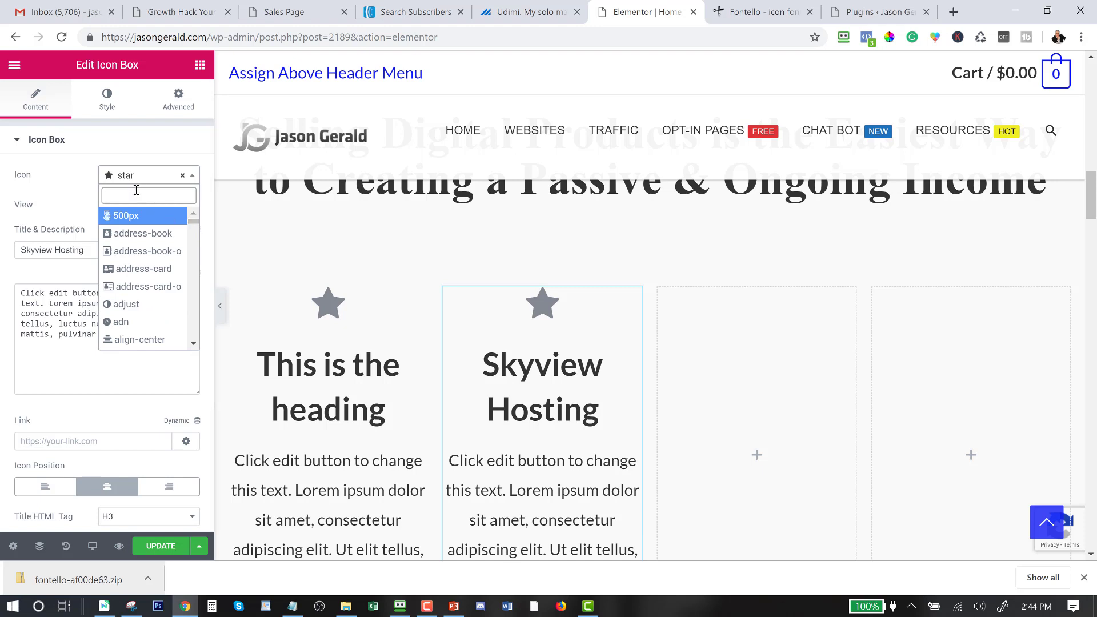
{"action": "type", "text": "cloud"}
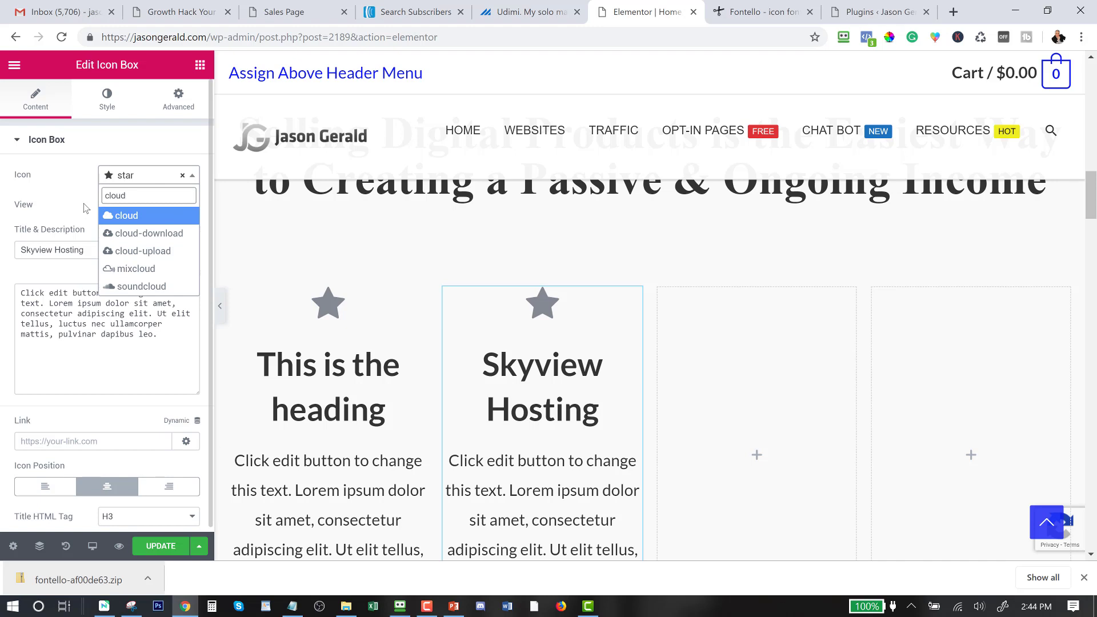
Close the old Fontello tab and load fontello.com in a new tab.
{"action": "left_click", "coordinate": [738, 13]}
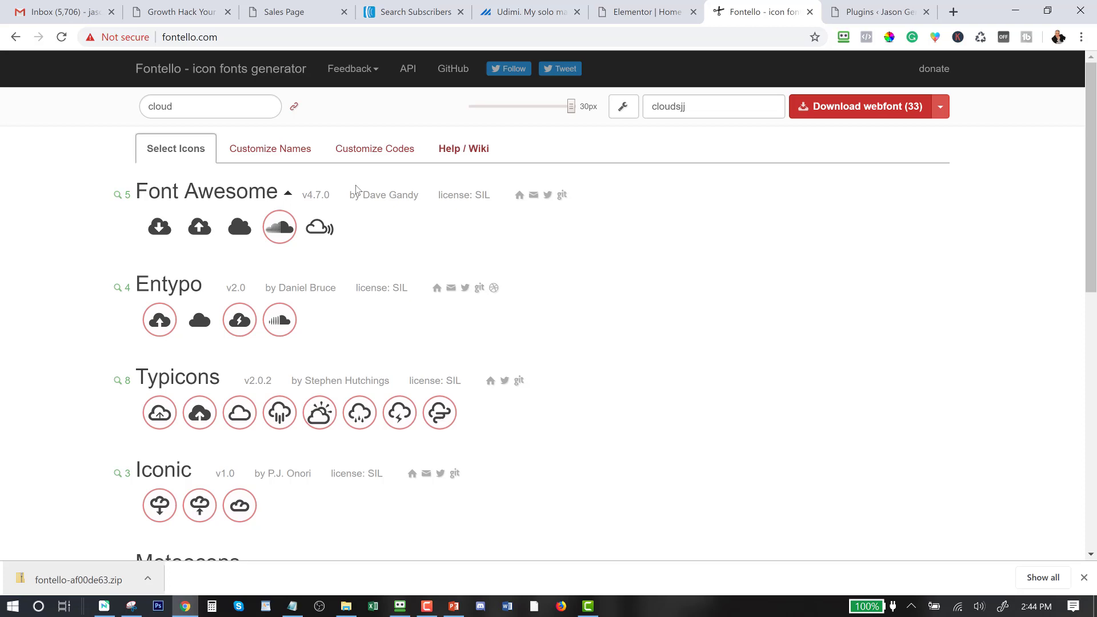
{"action": "left_click", "coordinate": [810, 12]}
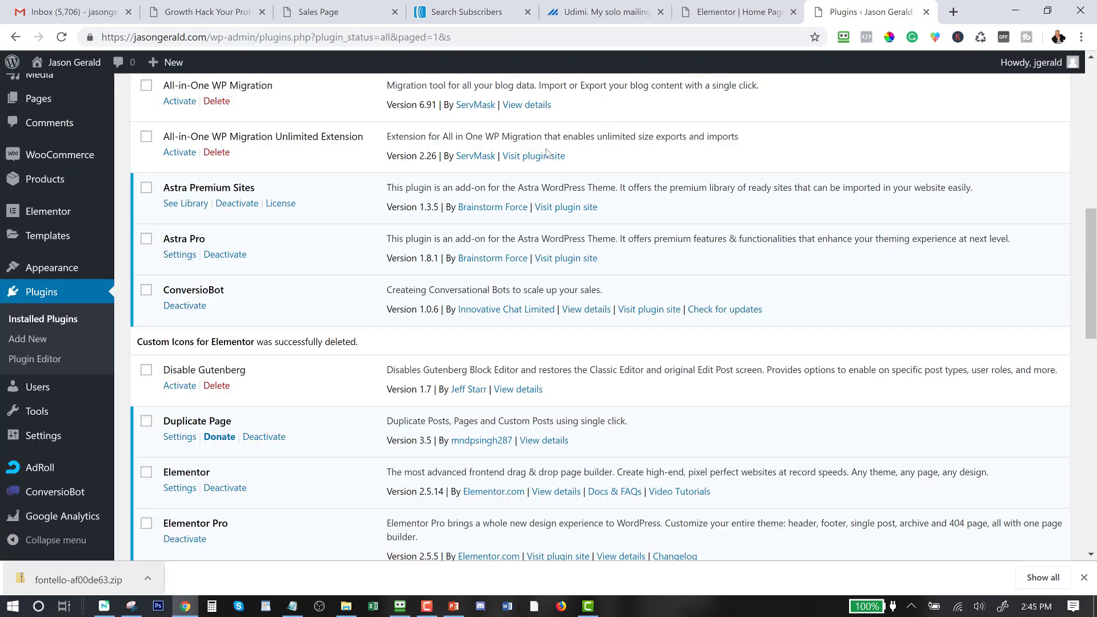
{"action": "left_click", "coordinate": [952, 12]}
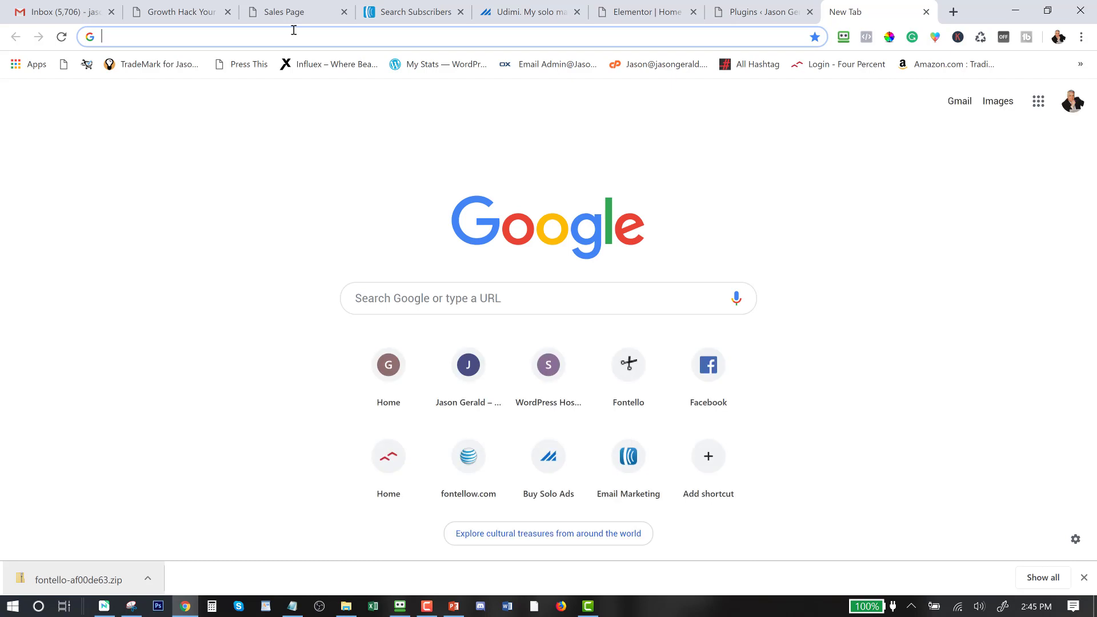
{"action": "type", "text": "fo"}
{"action": "key", "text": "Right"}
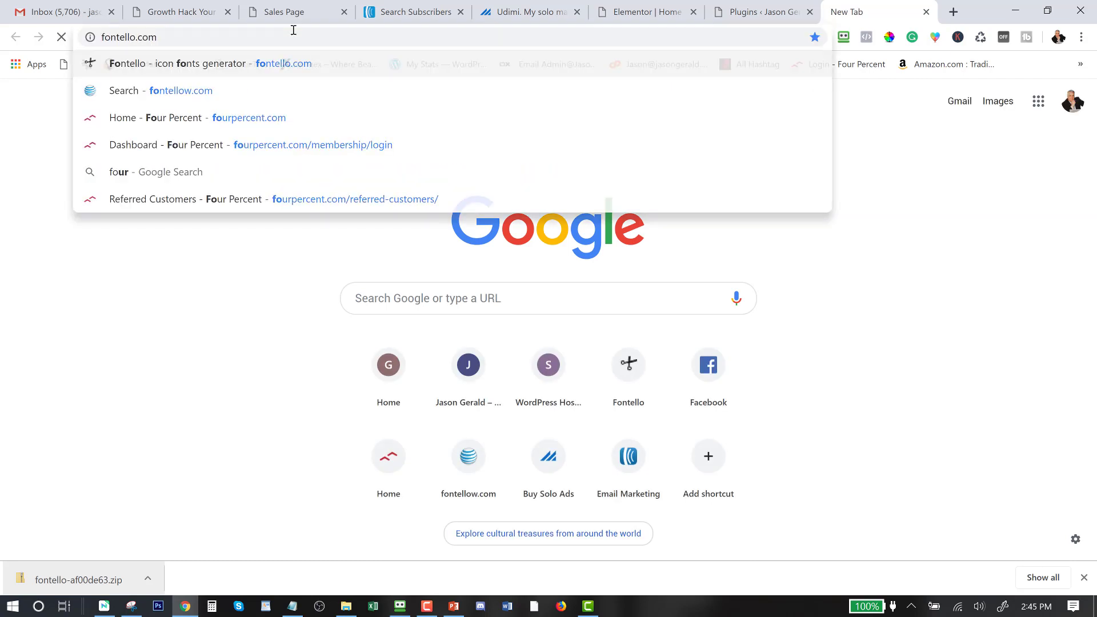
{"action": "key", "text": "Return"}
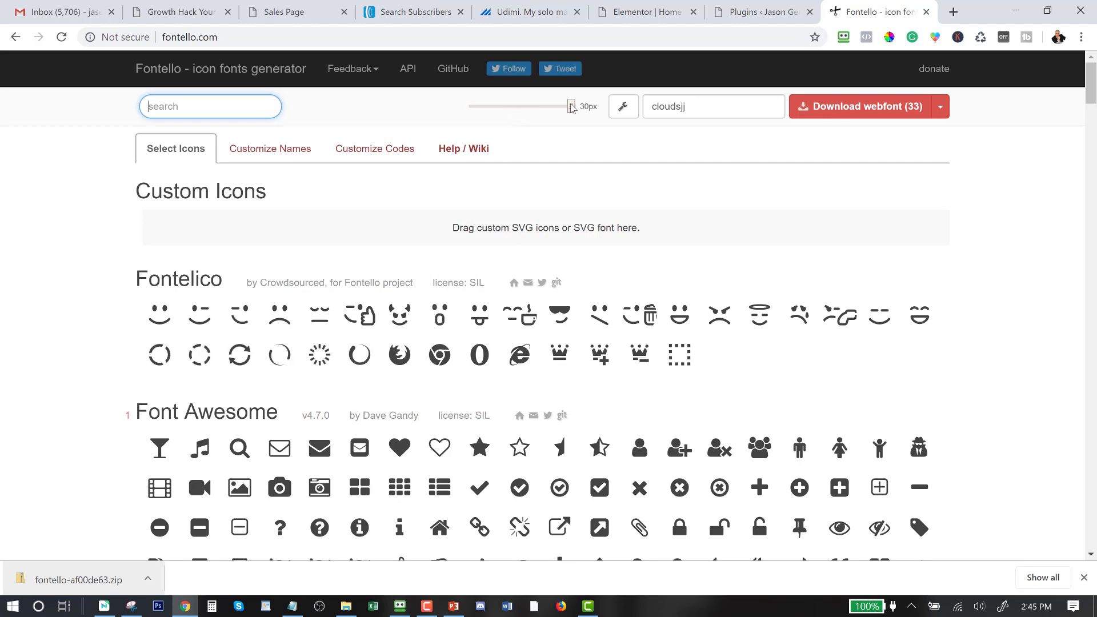
Set the icon preview size back to 30px and search the icons for 'cloud'.
{"action": "left_click_drag", "start_coordinate": [572, 108], "coordinate": [496, 111]}
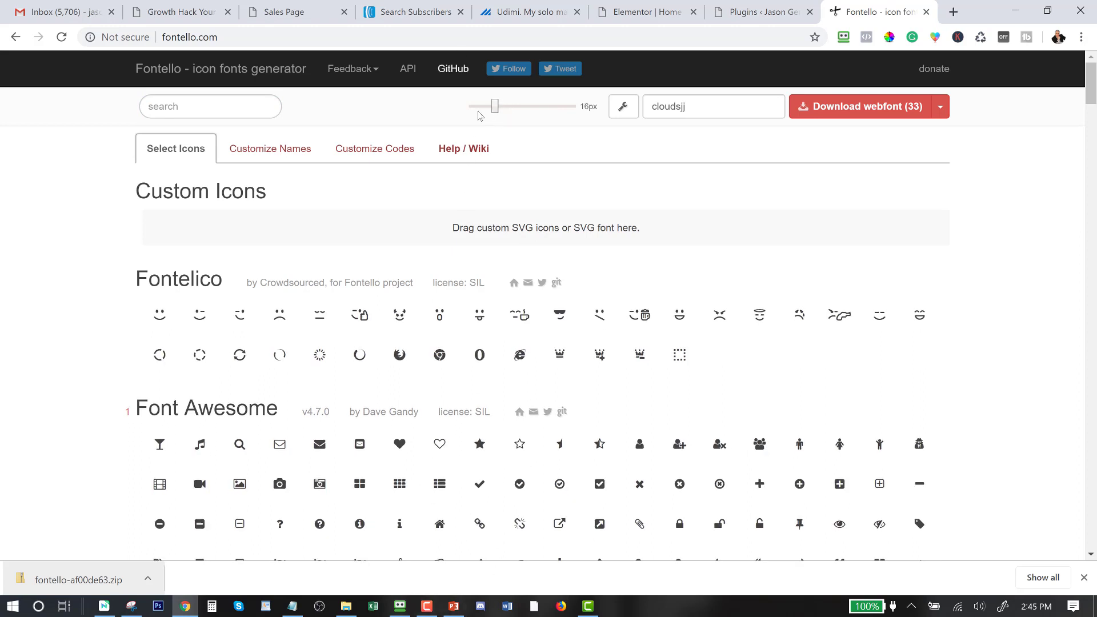
{"action": "left_click_drag", "start_coordinate": [496, 109], "coordinate": [572, 108]}
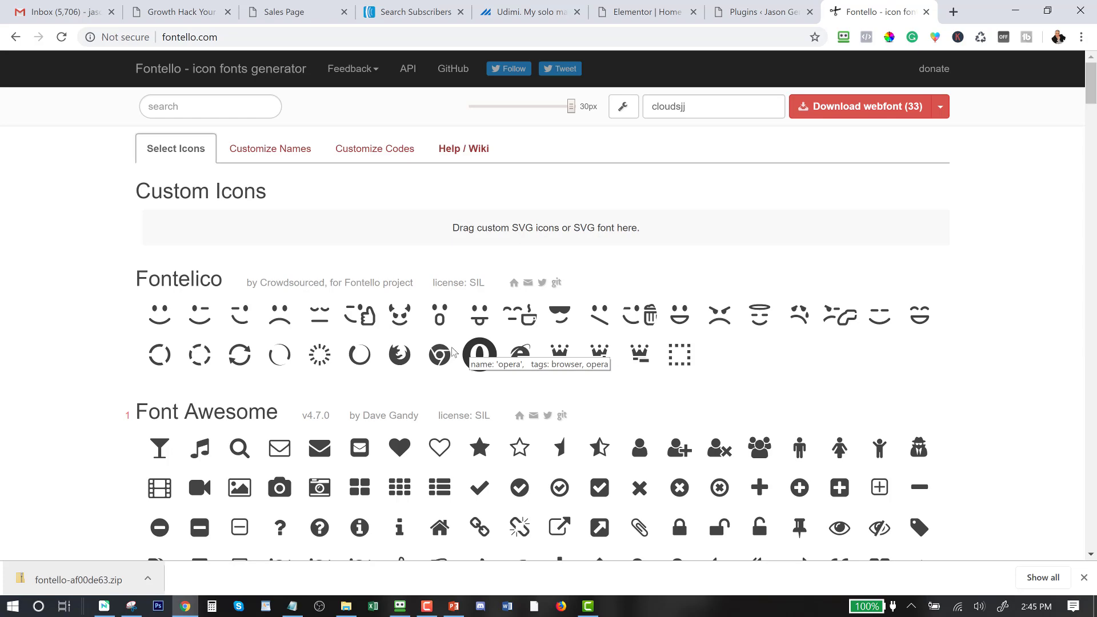
{"action": "scroll", "coordinate": [448, 345], "scroll_direction": "down", "scroll_amount": 6}
{"action": "scroll", "coordinate": [441, 341], "scroll_direction": "up", "scroll_amount": 6}
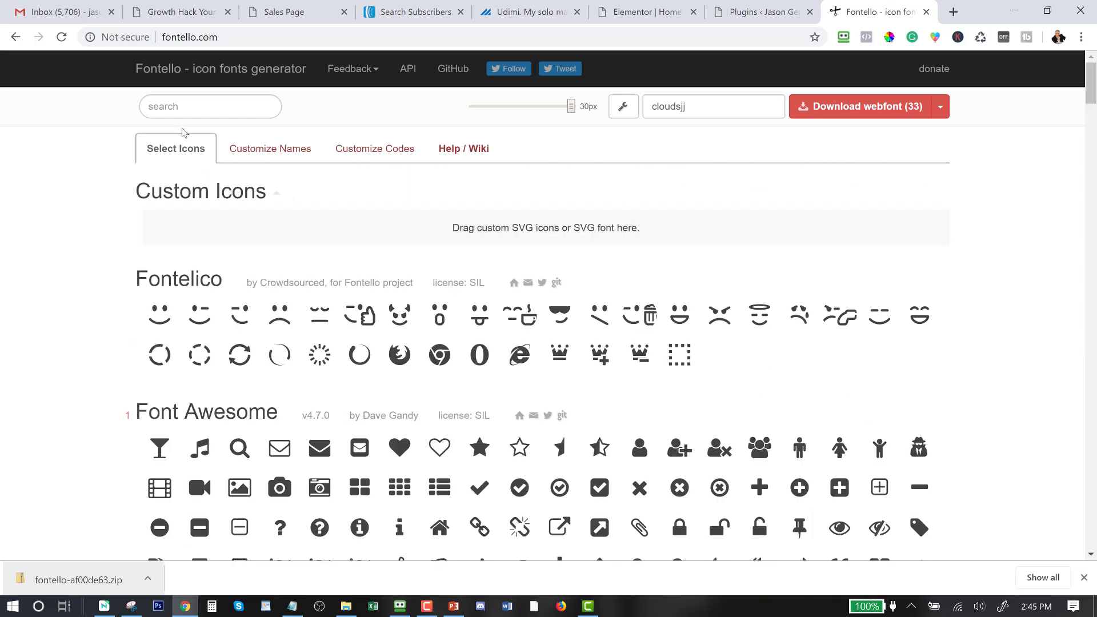
{"action": "left_click", "coordinate": [170, 109]}
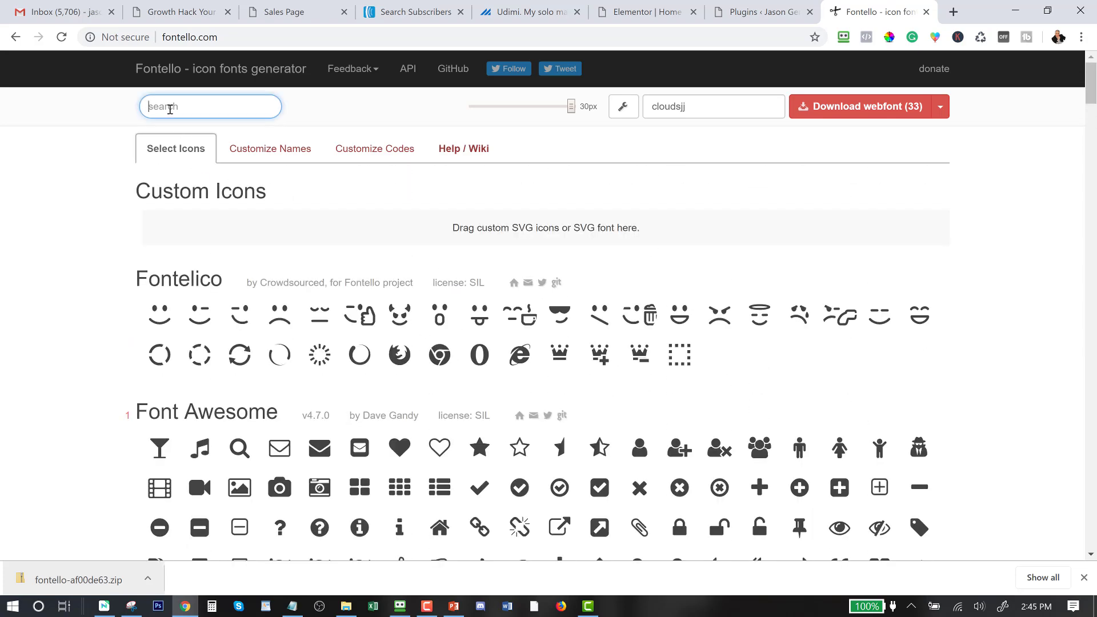
{"action": "type", "text": "cloud"}
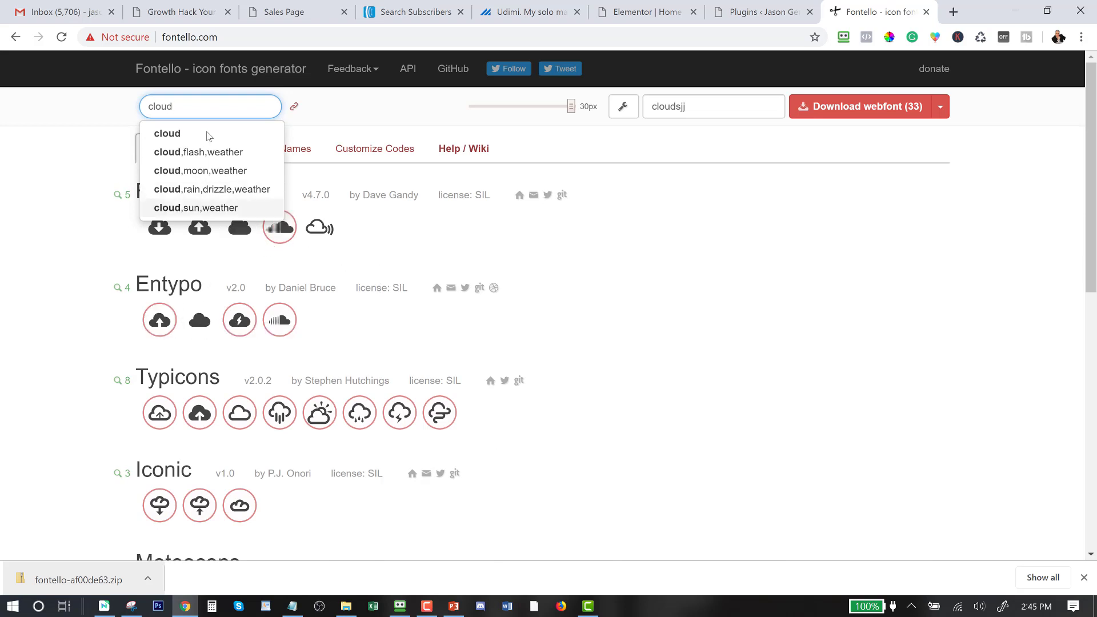
Select the solid Font Awesome cloud and plain Entypo cloud, dropping the Entypo upload-cloud.
{"action": "left_click", "coordinate": [57, 123]}
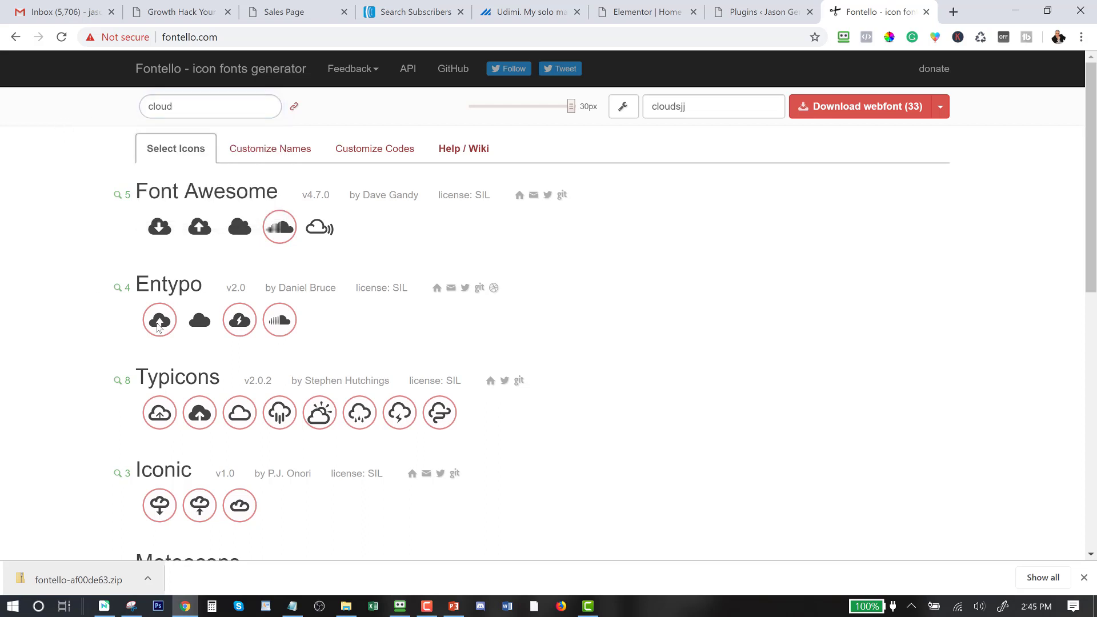
{"action": "left_click", "coordinate": [280, 227]}
{"action": "left_click", "coordinate": [280, 229]}
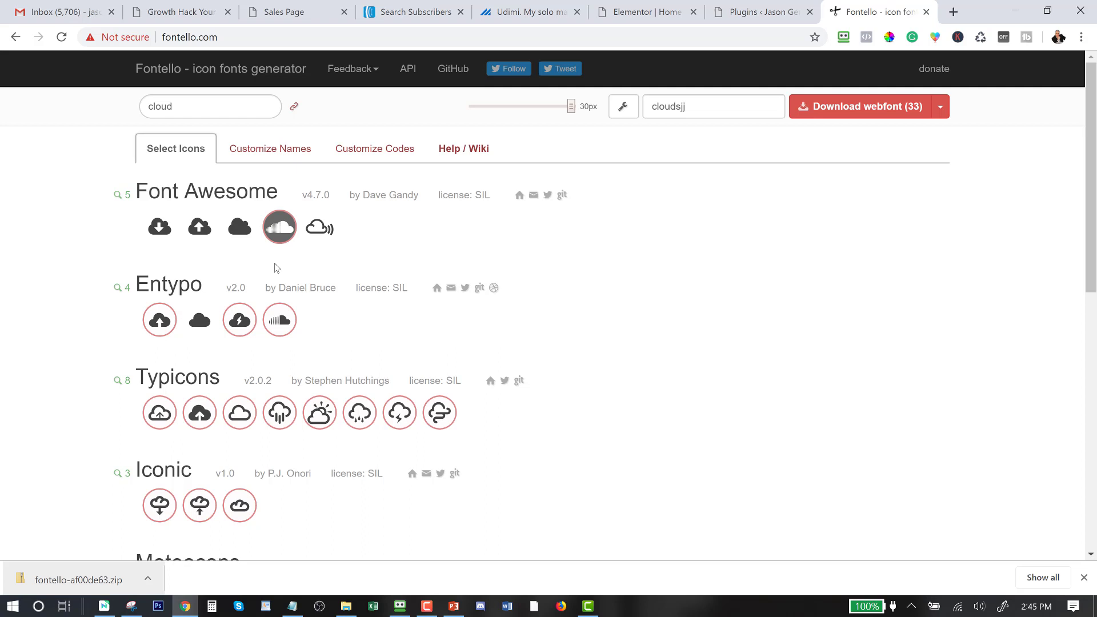
{"action": "left_click", "coordinate": [238, 237]}
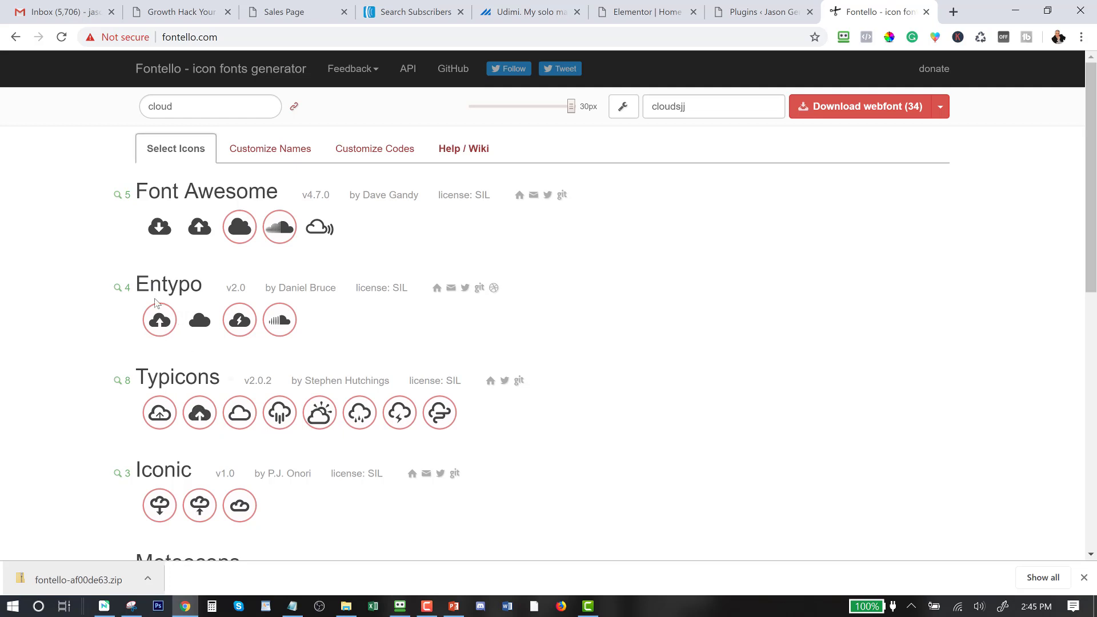
{"action": "left_click", "coordinate": [160, 322]}
{"action": "left_click", "coordinate": [200, 320]}
{"action": "scroll", "coordinate": [201, 423], "scroll_direction": "down", "scroll_amount": 3}
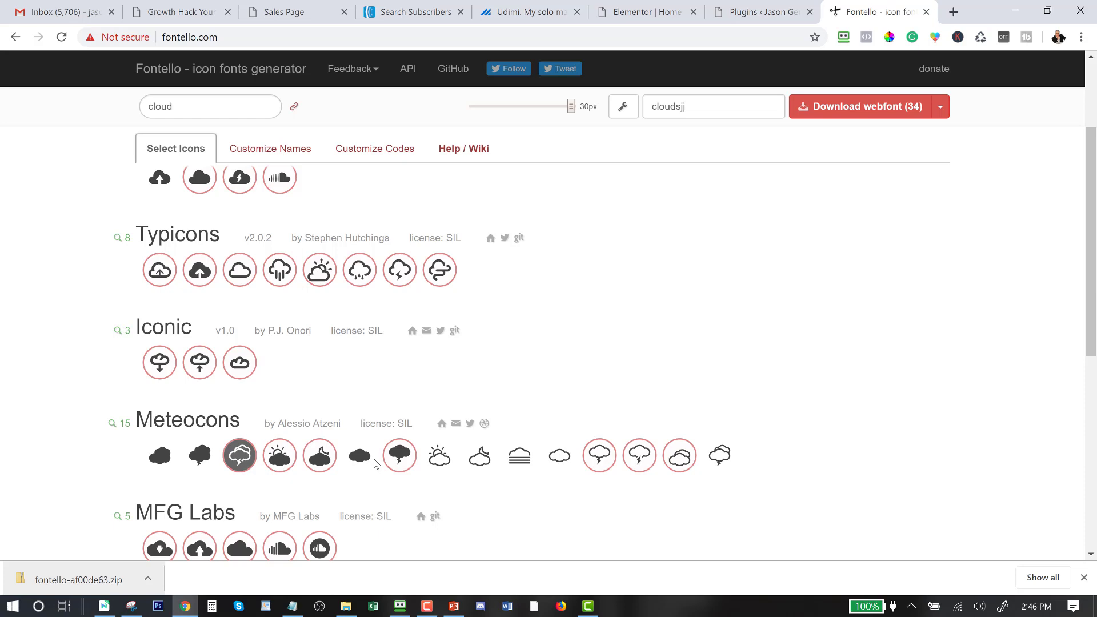
Add the remaining Meteocons clouds: lightning, dark clouds, sun, moon, fog and plain outline.
{"action": "left_click", "coordinate": [730, 467]}
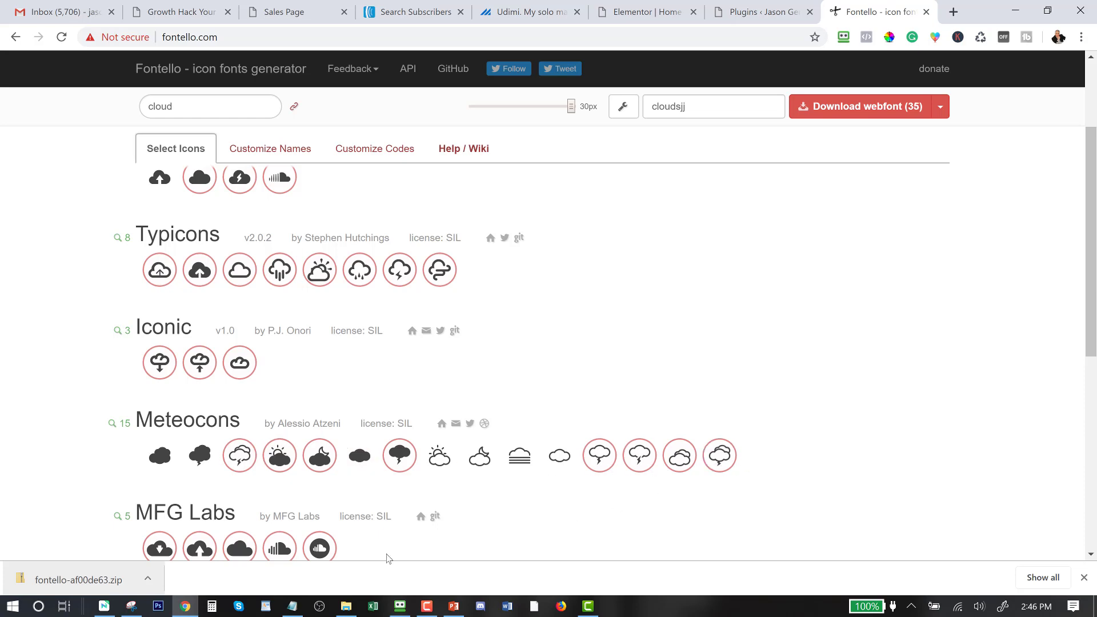
{"action": "scroll", "coordinate": [252, 486], "scroll_direction": "down", "scroll_amount": 3}
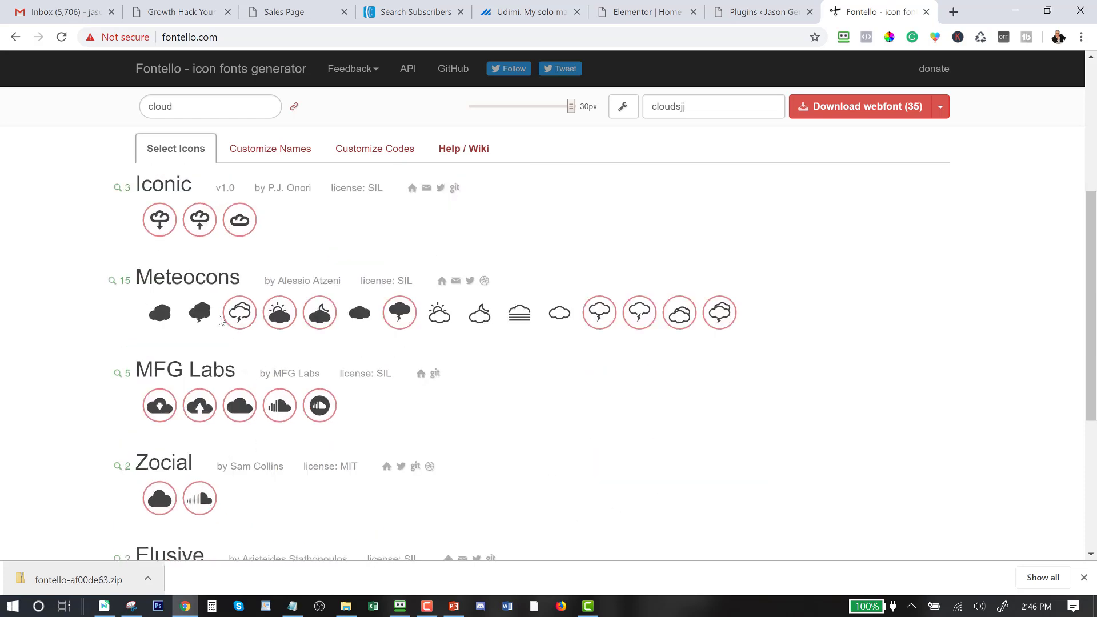
{"action": "left_click", "coordinate": [200, 312]}
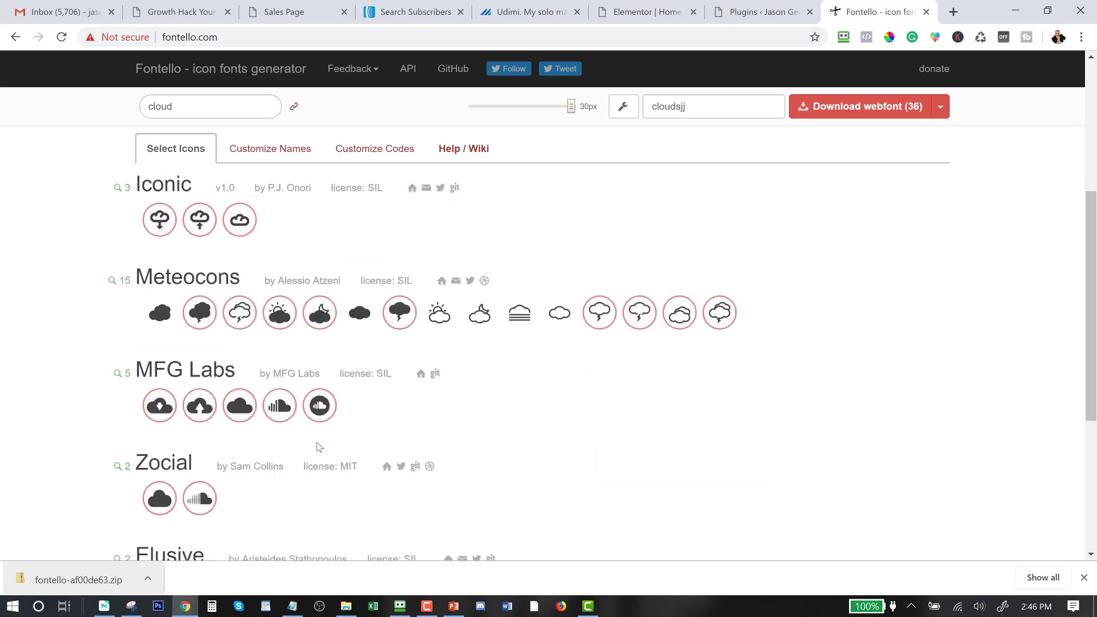
{"action": "left_click", "coordinate": [360, 313]}
{"action": "left_click", "coordinate": [159, 312]}
{"action": "left_click", "coordinate": [484, 322]}
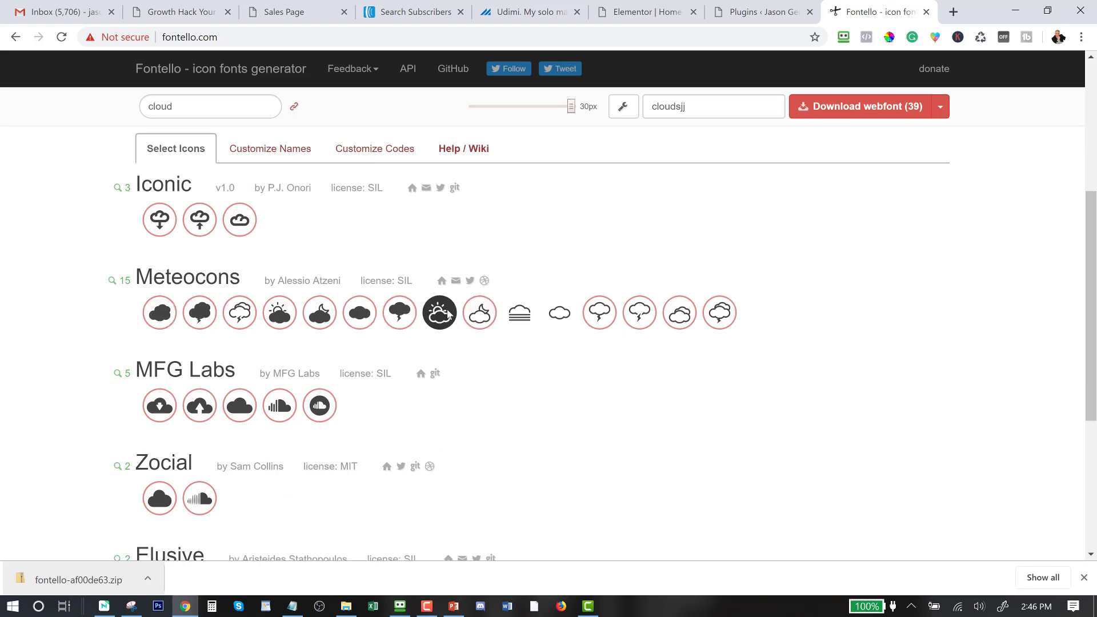
{"action": "left_click", "coordinate": [447, 314]}
{"action": "left_click", "coordinate": [515, 322]}
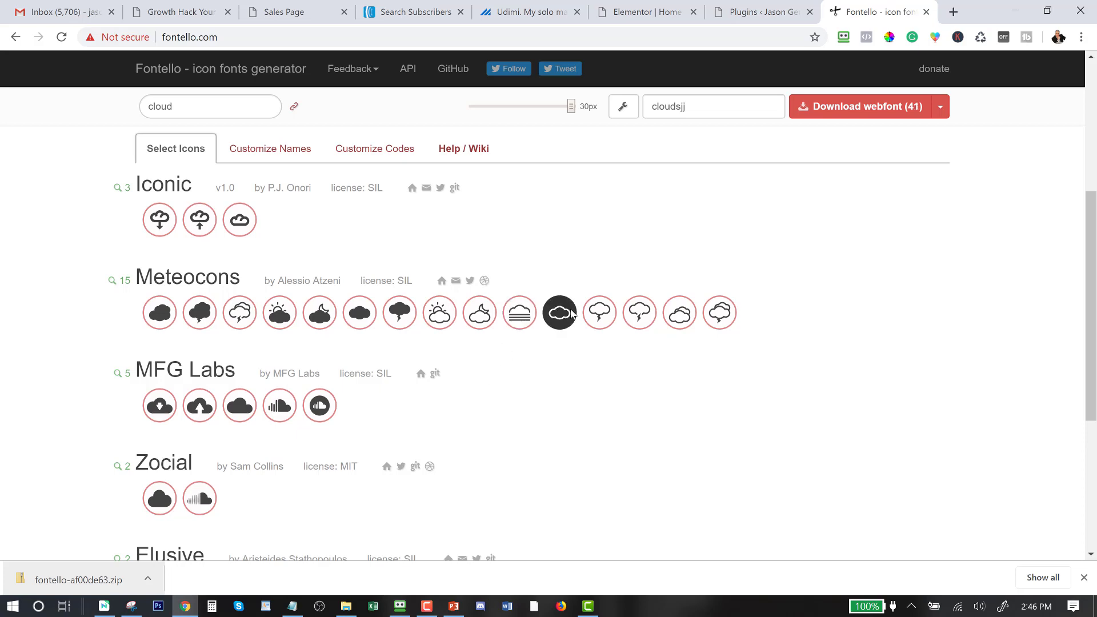
{"action": "left_click", "coordinate": [566, 313]}
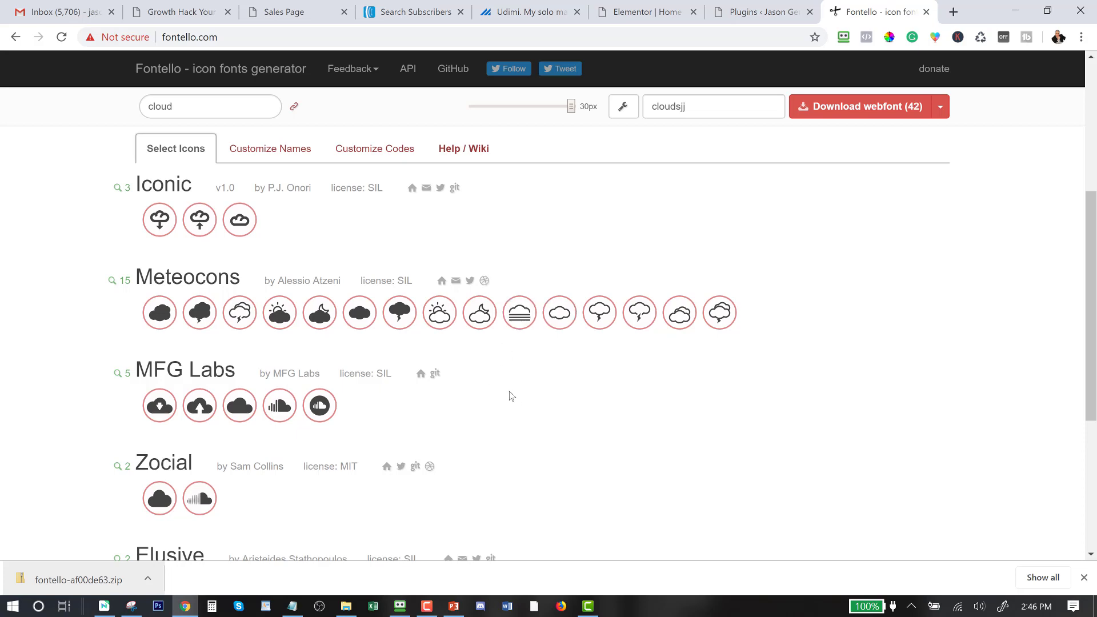
{"action": "scroll", "coordinate": [447, 406], "scroll_direction": "down", "scroll_amount": 5}
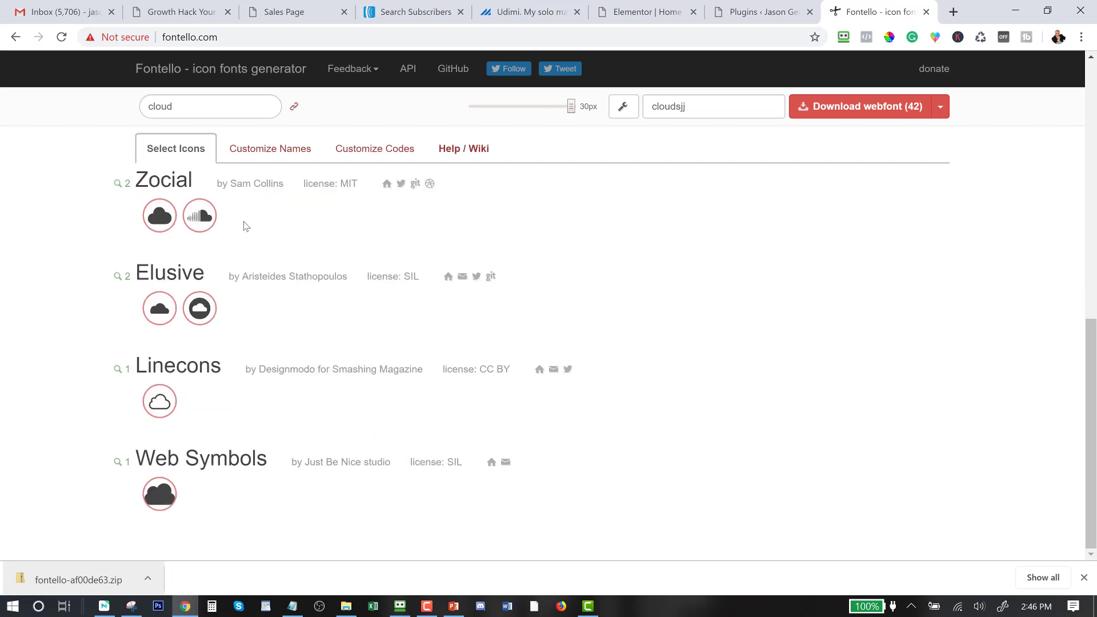
{"action": "scroll", "coordinate": [243, 223], "scroll_direction": "up", "scroll_amount": 5}
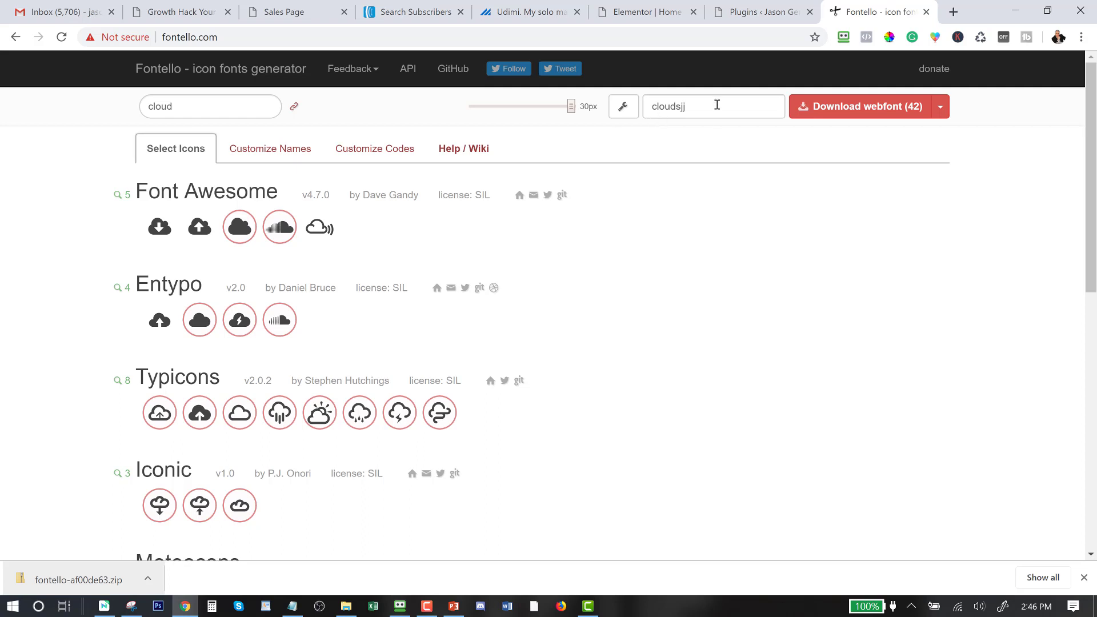
Rename the font from cloudsjj to 'clouds'.
{"action": "left_click", "coordinate": [707, 108]}
{"action": "key", "text": "ctrl+a"}
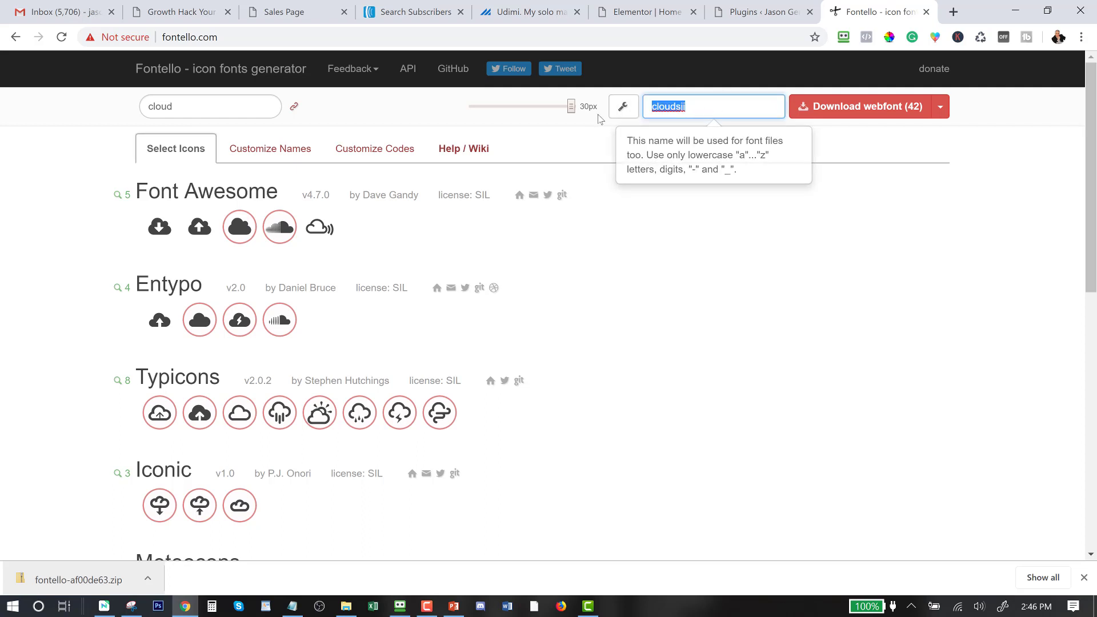
{"action": "key", "text": "BackSpace"}
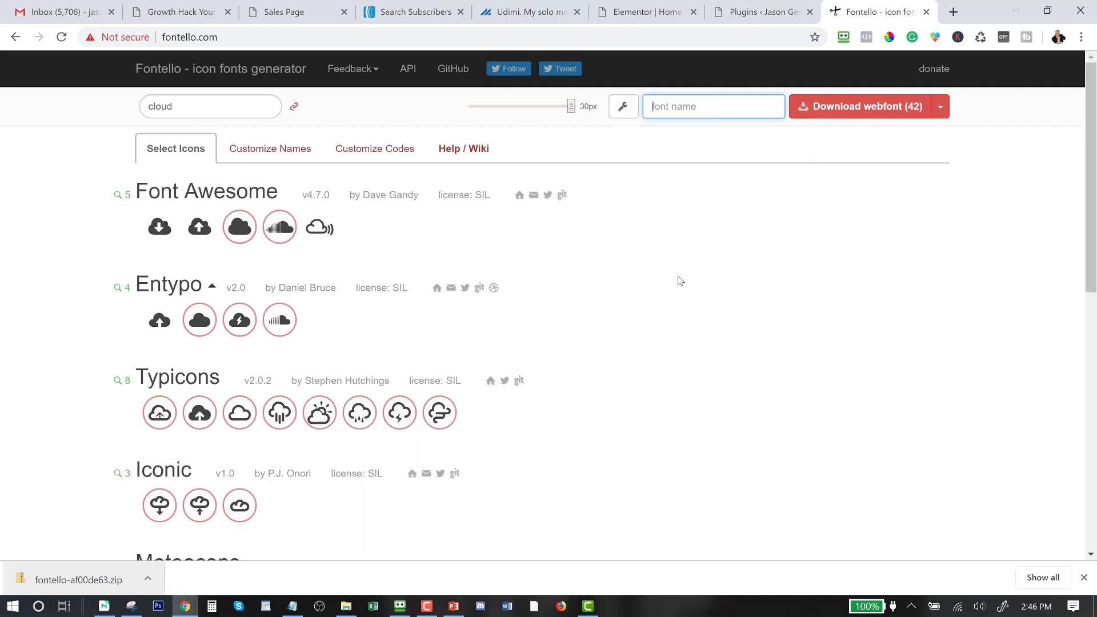
{"action": "type", "text": "cluds"}
{"action": "key", "text": "BackSpace"}
Download the 42-icon webfont and save it as fontello-4f1a62ab.zip.
{"action": "scroll", "coordinate": [275, 480], "scroll_direction": "down", "scroll_amount": 3}
{"action": "scroll", "coordinate": [275, 480], "scroll_direction": "up", "scroll_amount": 3}
{"action": "left_click", "coordinate": [847, 114]}
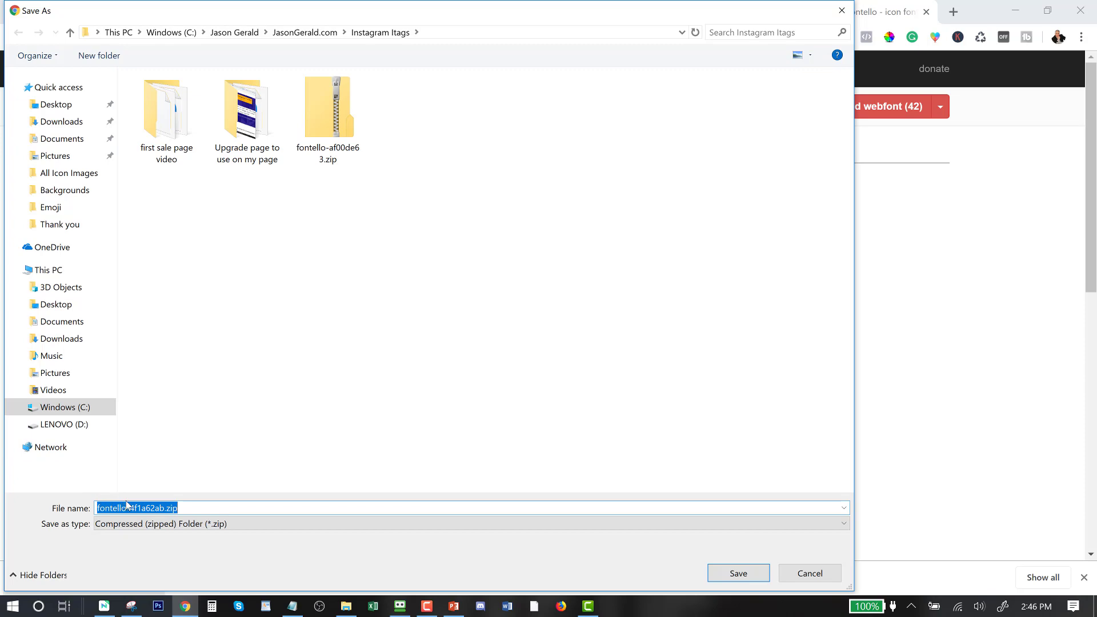
{"action": "left_click", "coordinate": [768, 578]}
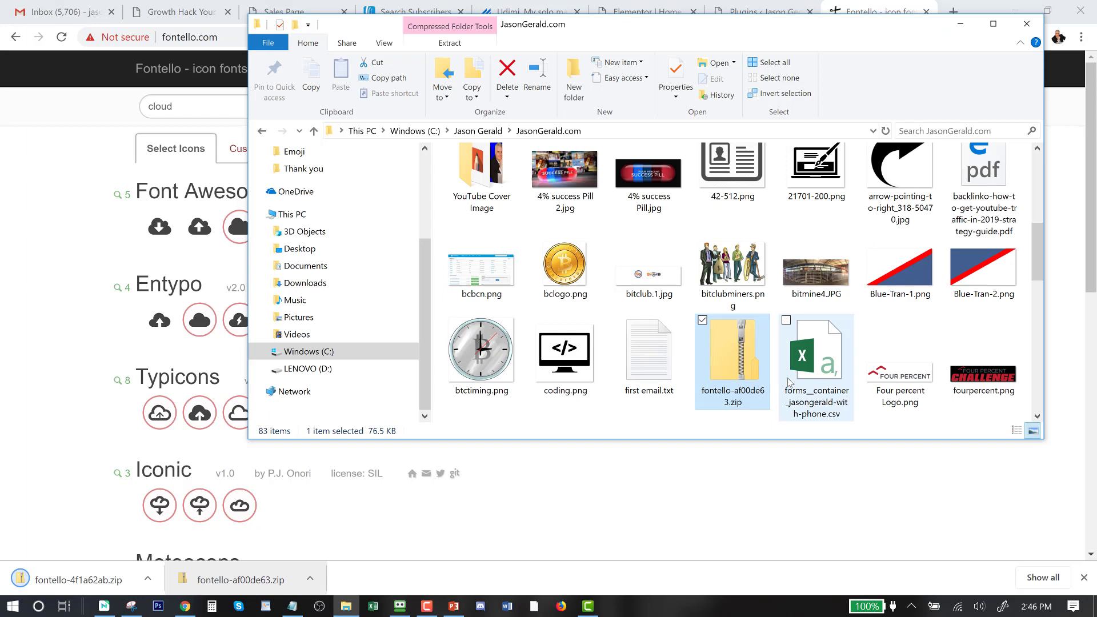
Replace fontello-af00de63.zip with fontello-4f1a62ab.zip in the JasonGerald.com folder.
{"action": "key", "text": "Delete"}
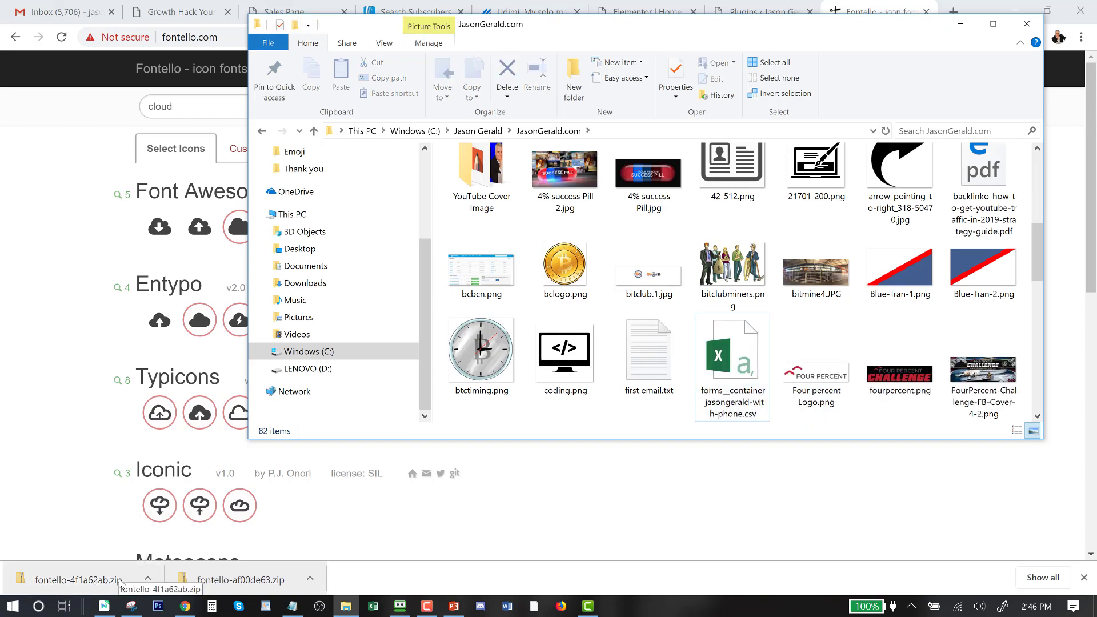
{"action": "left_click_drag", "start_coordinate": [122, 560], "coordinate": [818, 351]}
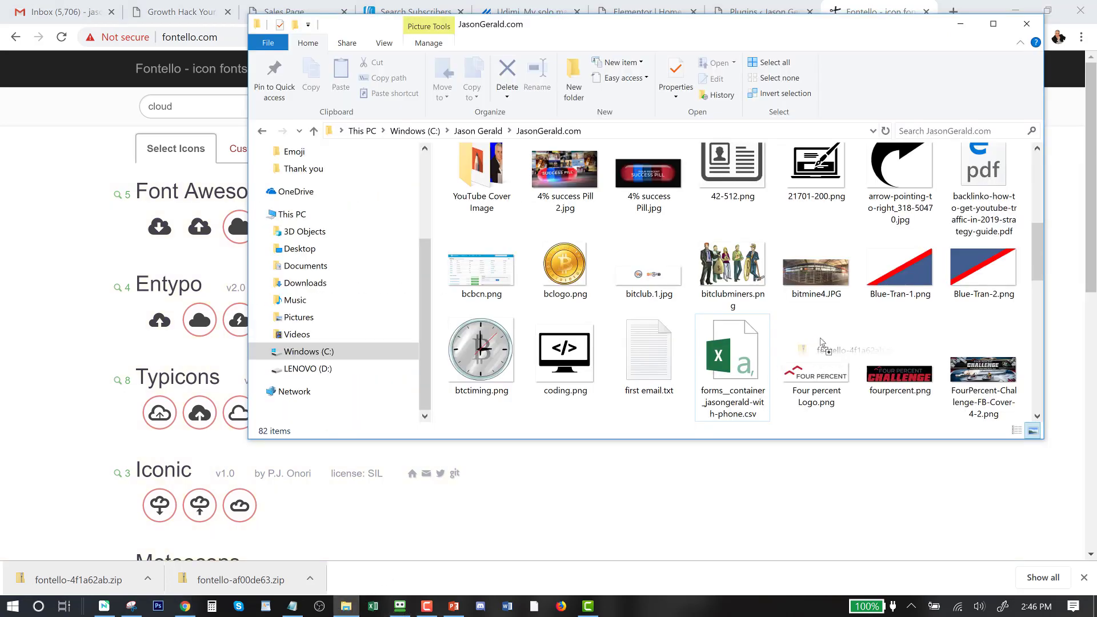
{"action": "left_click_drag", "start_coordinate": [820, 342], "coordinate": [827, 342]}
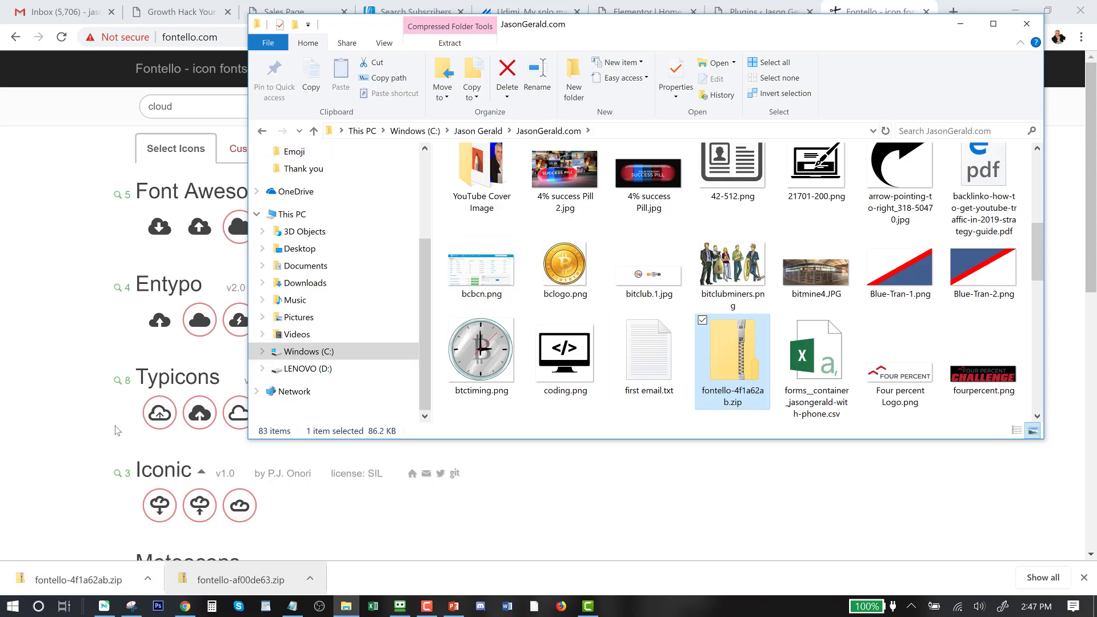
{"action": "left_click", "coordinate": [694, 524]}
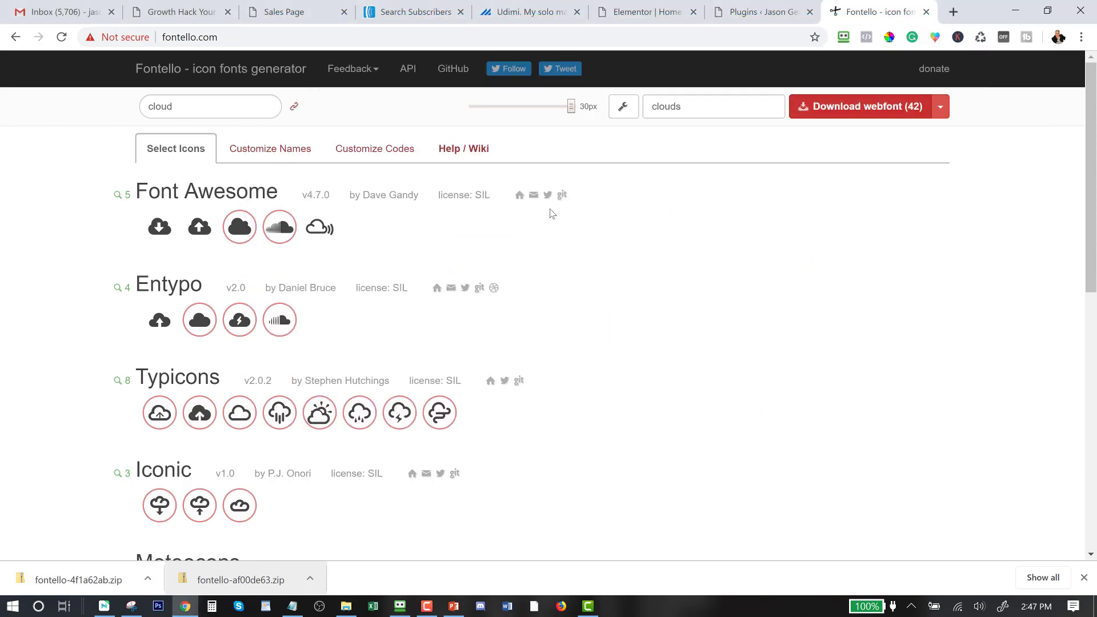
{"action": "left_click", "coordinate": [647, 12]}
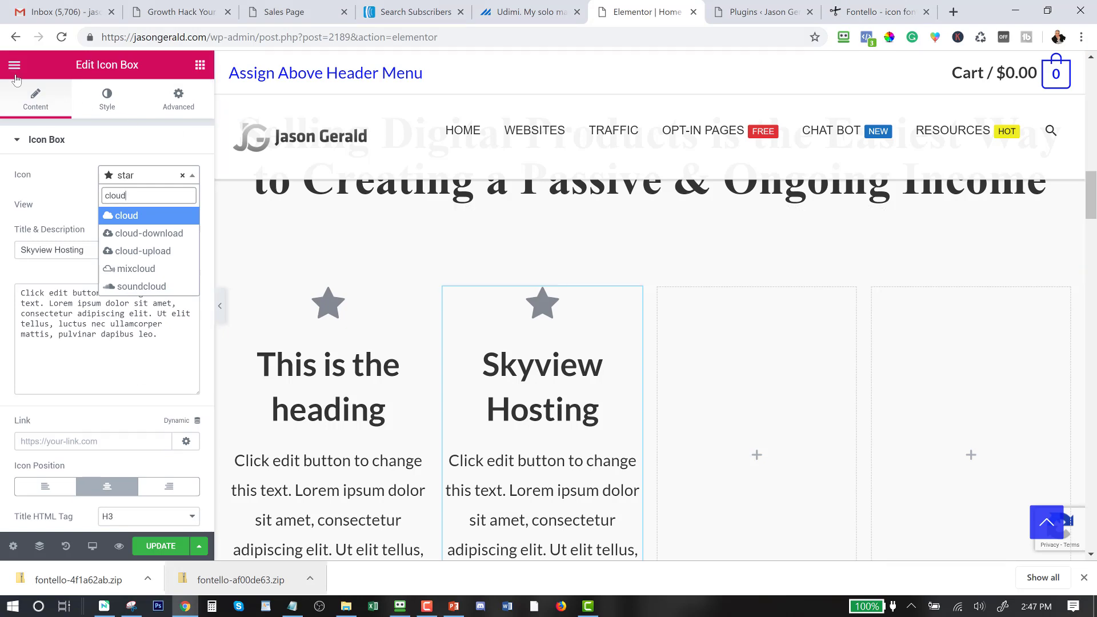
Search the WordPress plugin directory for 'elementor icon'.
{"action": "left_click", "coordinate": [758, 13]}
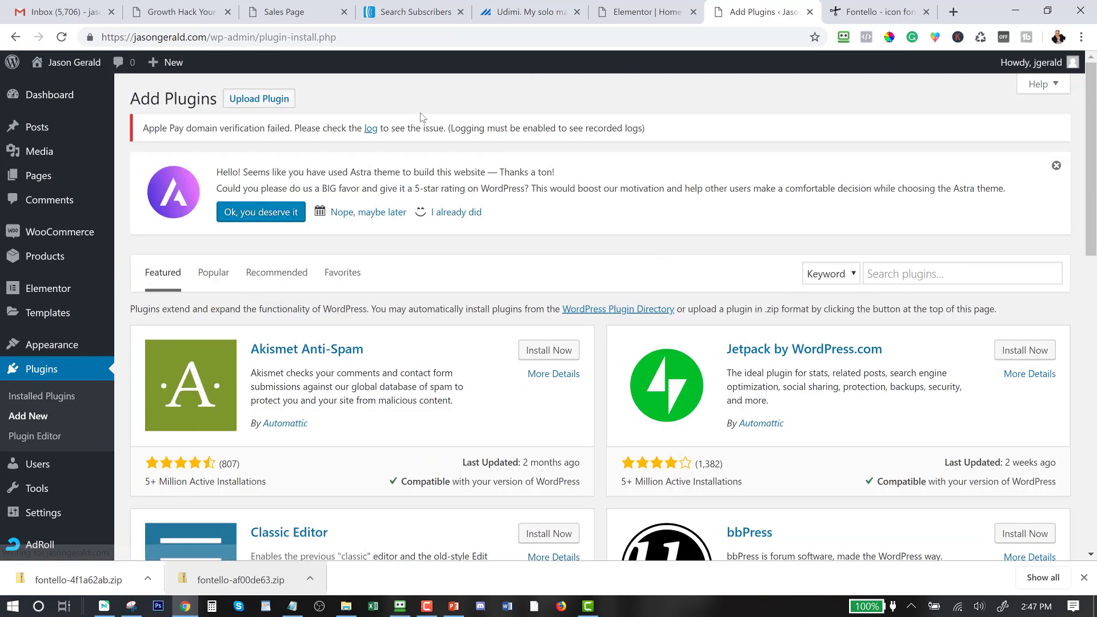
{"action": "left_click", "coordinate": [912, 275]}
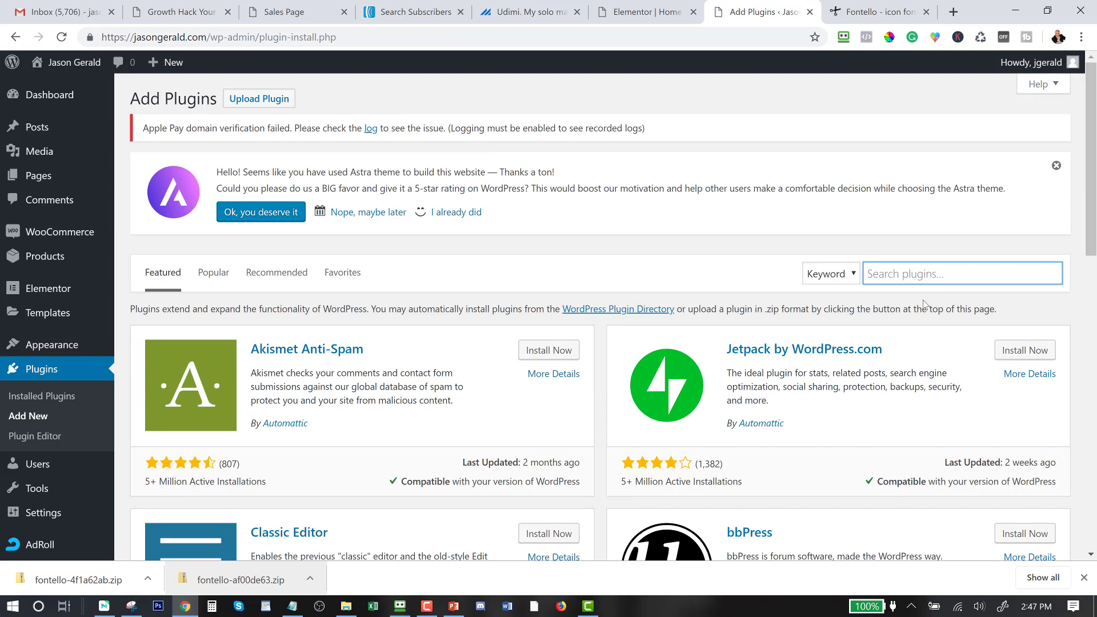
{"action": "type", "text": "elemeno"}
{"action": "key", "text": "BackSpace"}
{"action": "key", "text": "BackSpace"}
{"action": "key", "text": "BackSpace"}
{"action": "key", "text": "BackSpace"}
{"action": "key", "text": "BackSpace"}
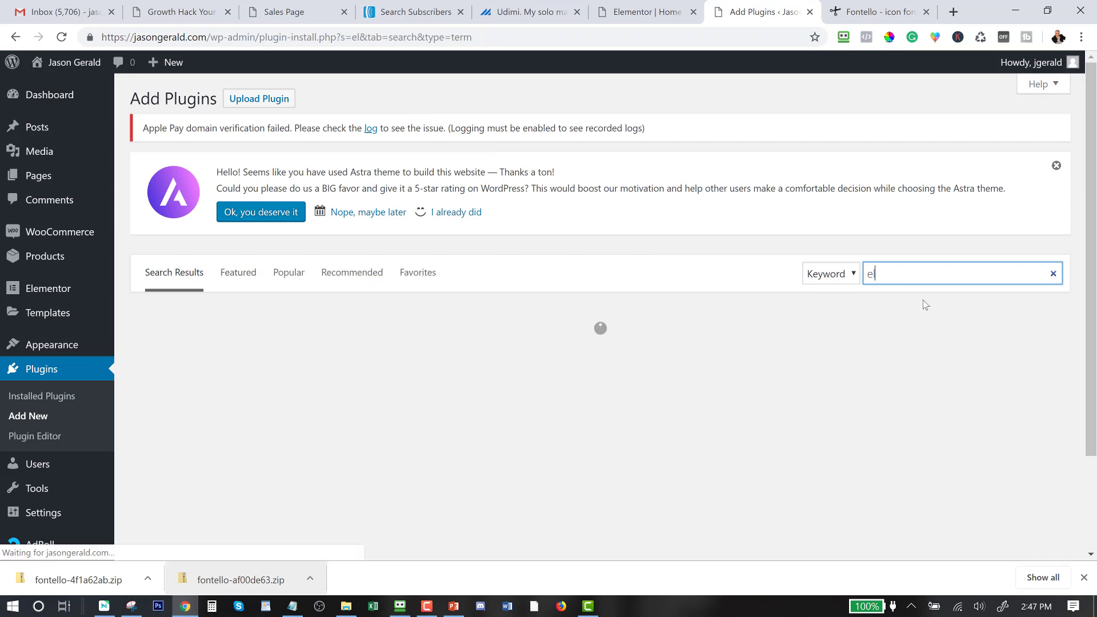
{"action": "type", "text": "elementor"}
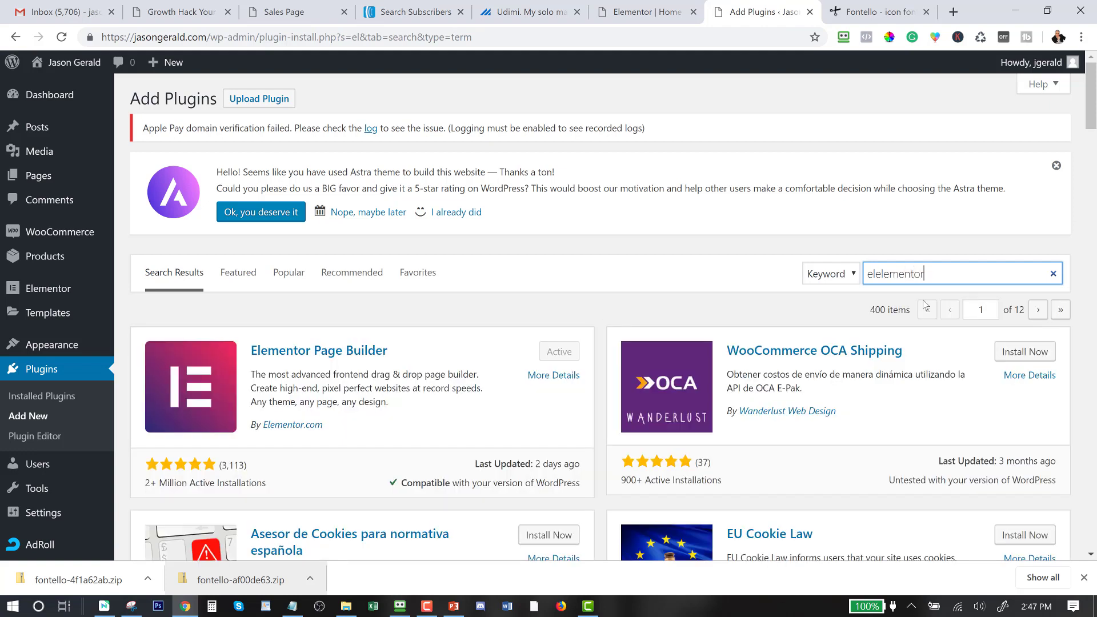
{"action": "type", "text": " c"}
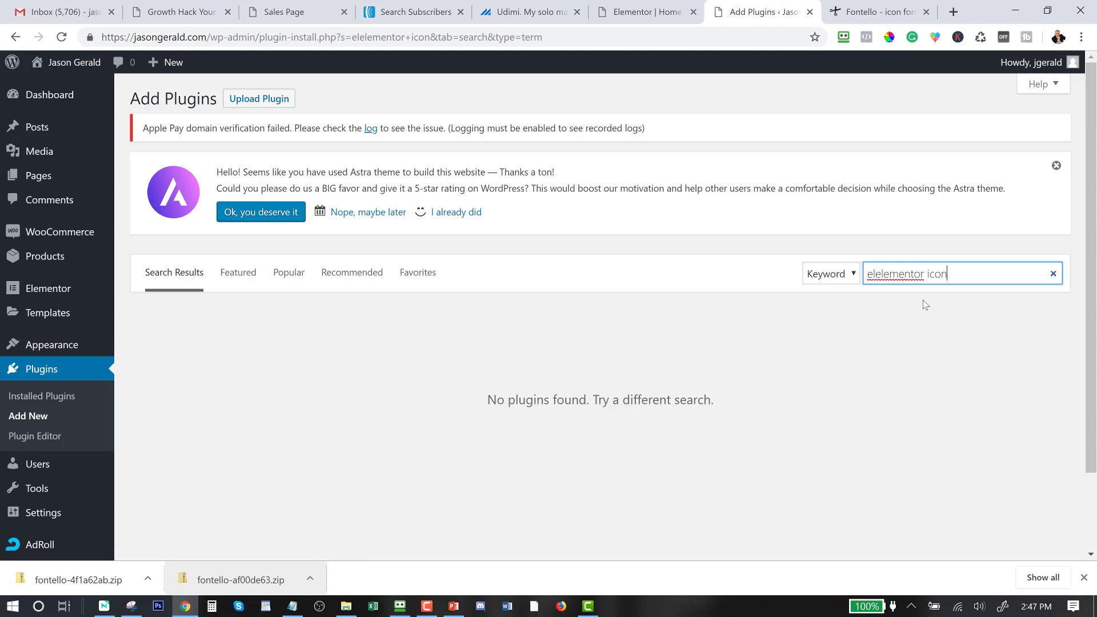
{"action": "key", "text": "BackSpace"}
{"action": "key", "text": "BackSpace"}
{"action": "key", "text": "BackSpace"}
{"action": "key", "text": "BackSpace"}
{"action": "key", "text": "BackSpace"}
{"action": "key", "text": "BackSpace"}
{"action": "key", "text": "BackSpace"}
{"action": "key", "text": "BackSpace"}
{"action": "key", "text": "BackSpace"}
{"action": "key", "text": "BackSpace"}
{"action": "key", "text": "BackSpace"}
{"action": "key", "text": "BackSpace"}
{"action": "key", "text": "BackSpace"}
{"action": "key", "text": "BackSpace"}
{"action": "key", "text": "BackSpace"}
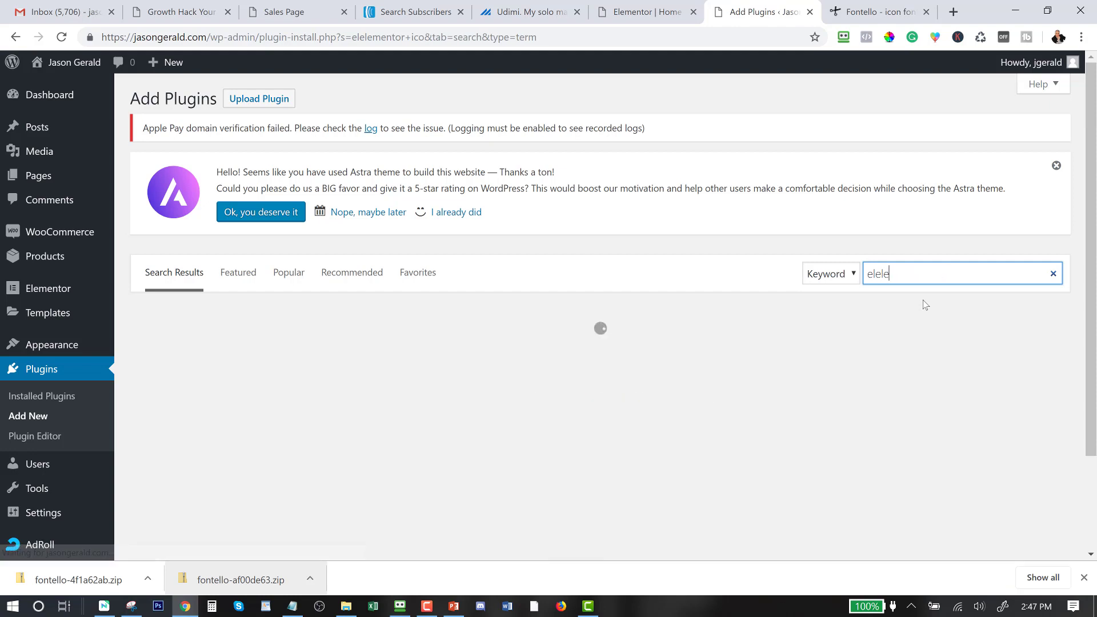
{"action": "type", "text": "eleme"}
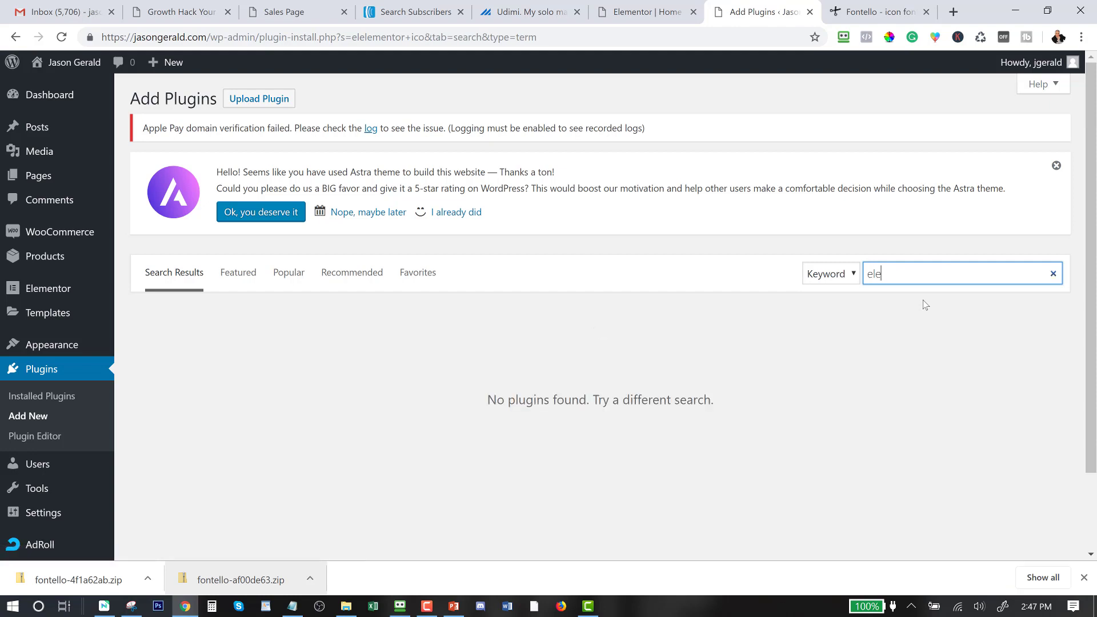
{"action": "type", "text": "notr"}
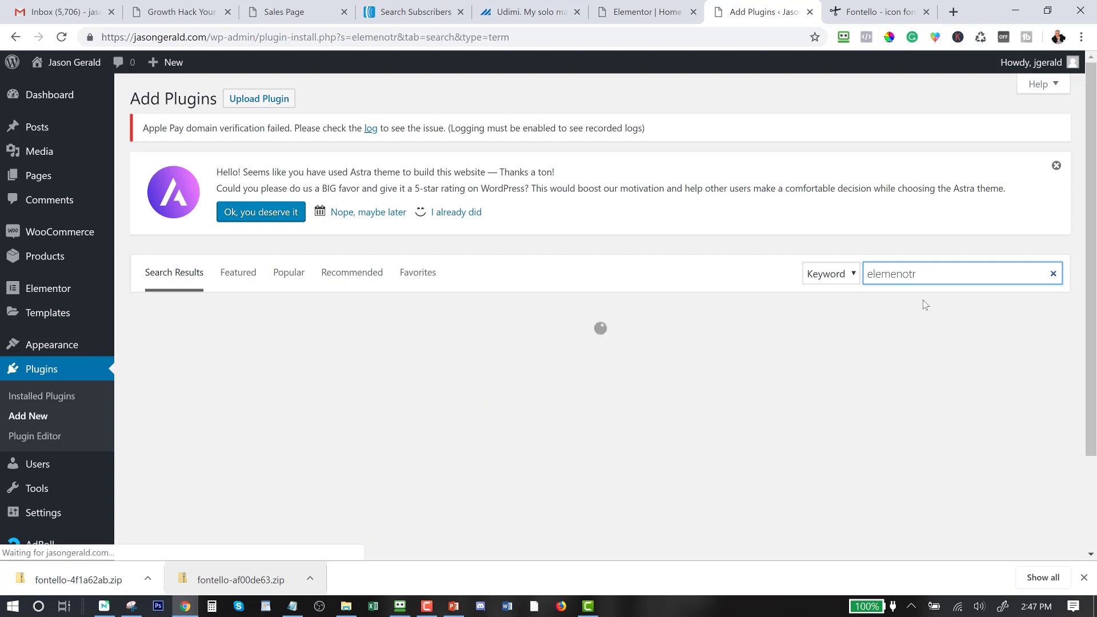
{"action": "type", "text": " icon"}
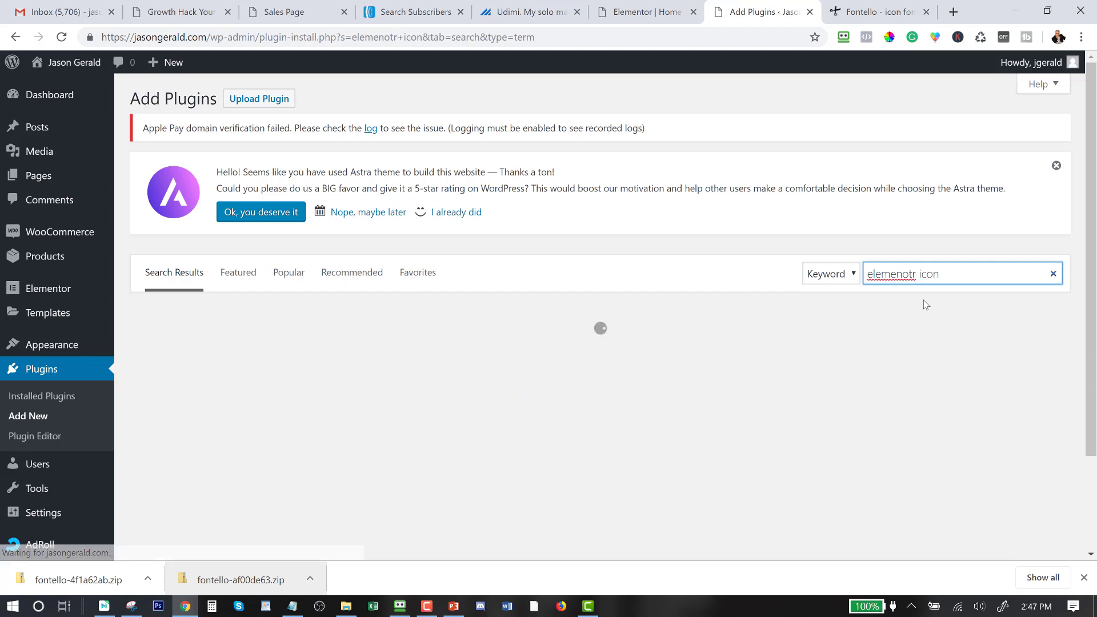
{"action": "key", "text": "BackSpace"}
{"action": "key", "text": "BackSpace"}
{"action": "key", "text": "BackSpace"}
{"action": "key", "text": "BackSpace"}
{"action": "key", "text": "BackSpace"}
{"action": "key", "text": "BackSpace"}
{"action": "key", "text": "BackSpace"}
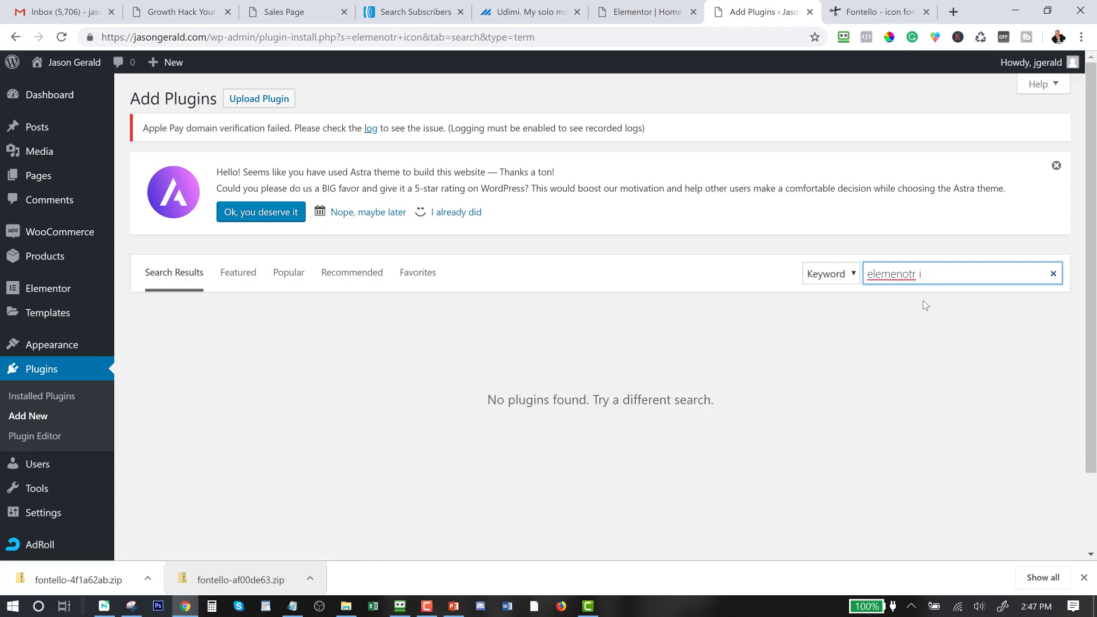
{"action": "type", "text": "r"}
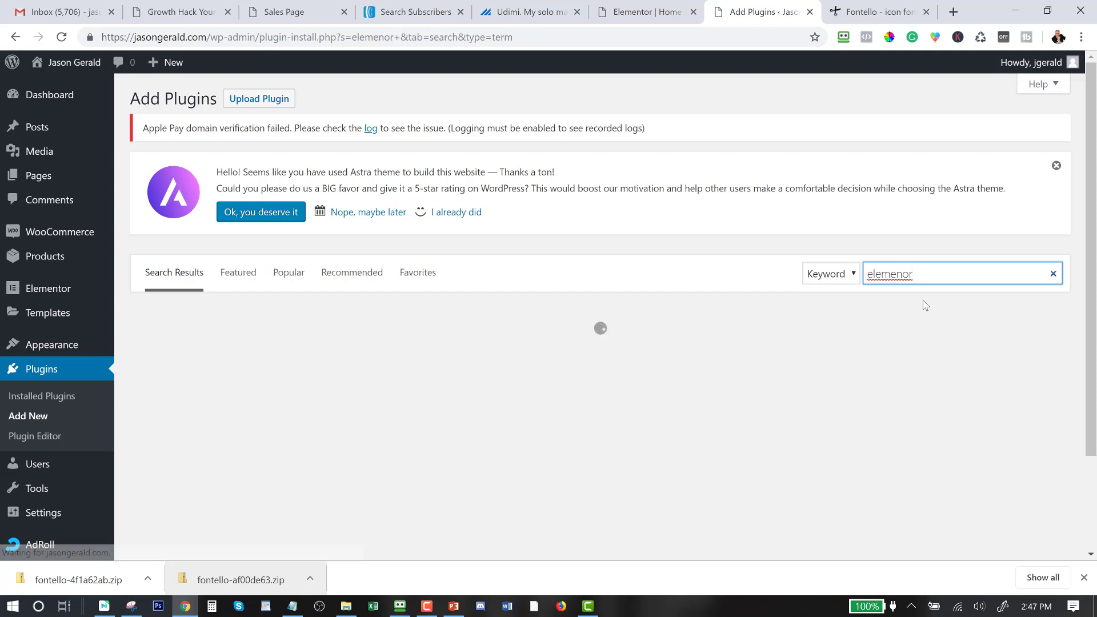
{"action": "key", "text": "BackSpace"}
{"action": "key", "text": "BackSpace"}
{"action": "key", "text": "BackSpace"}
{"action": "key", "text": "BackSpace"}
{"action": "key", "text": "BackSpace"}
{"action": "key", "text": "BackSpace"}
{"action": "key", "text": "BackSpace"}
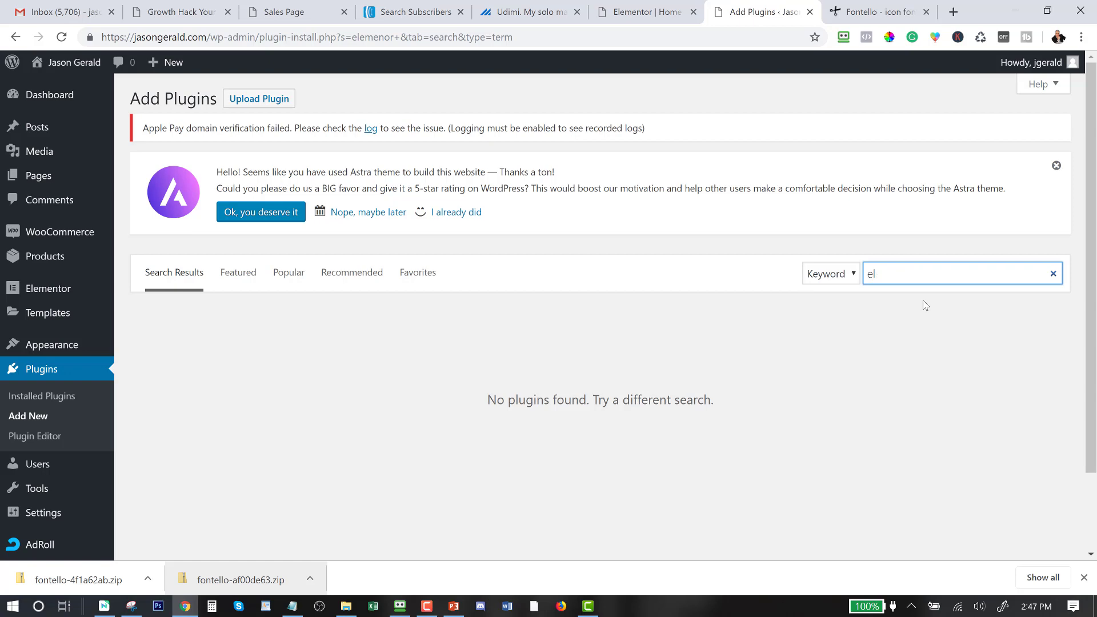
{"action": "type", "text": "ementor"}
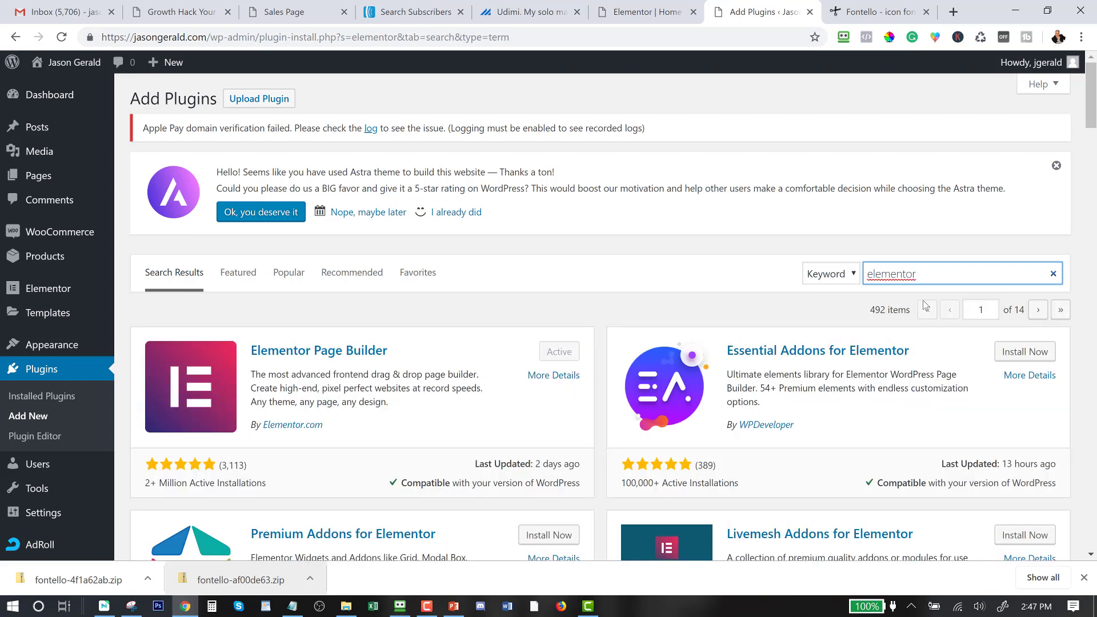
{"action": "type", "text": " icon"}
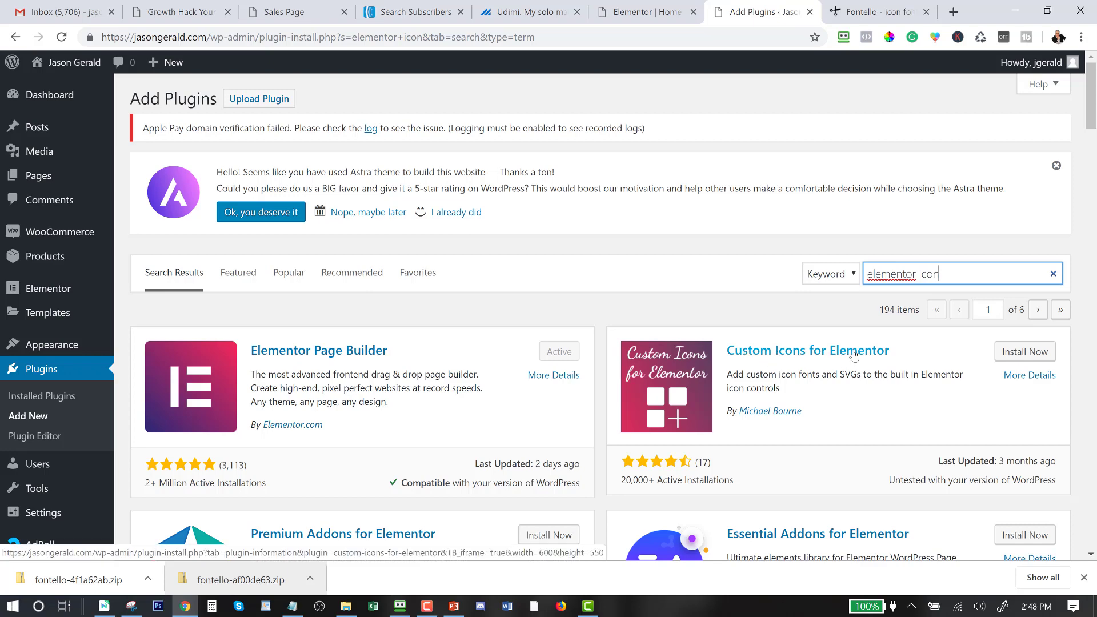
Install and activate Custom Icons for Elementor from its plugin details.
{"action": "left_click", "coordinate": [767, 358]}
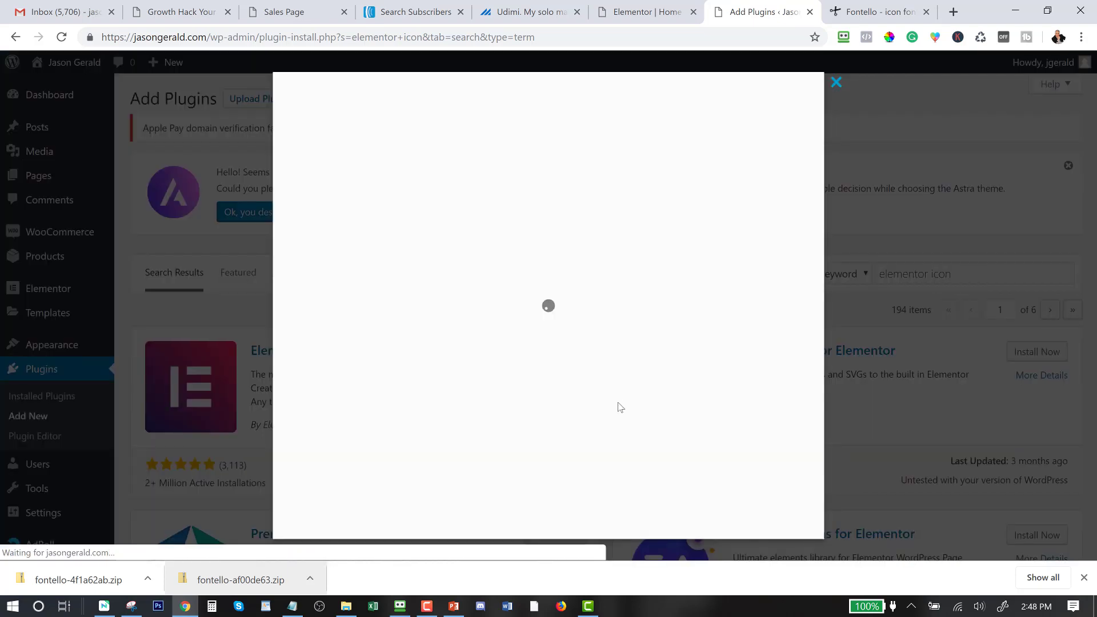
{"action": "left_click", "coordinate": [753, 518]}
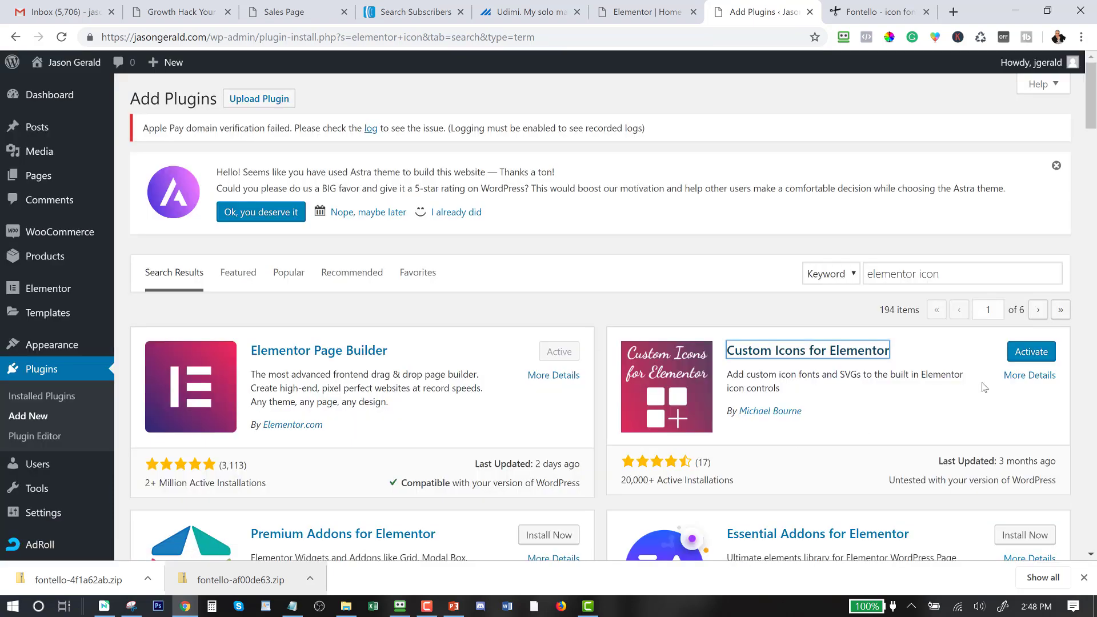
{"action": "left_click", "coordinate": [1016, 352]}
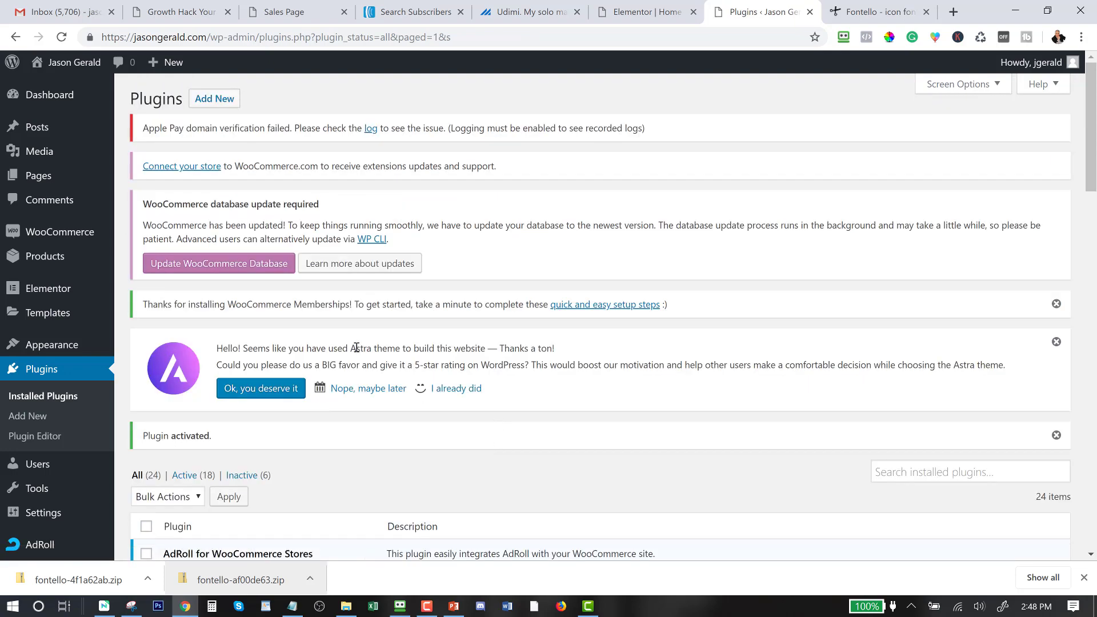
Upload fontello-4f1a62ab.zip on Elementor's Custom Icons page, adding the 42-icon clouds font.
{"action": "mouse_move", "coordinate": [46, 295]}
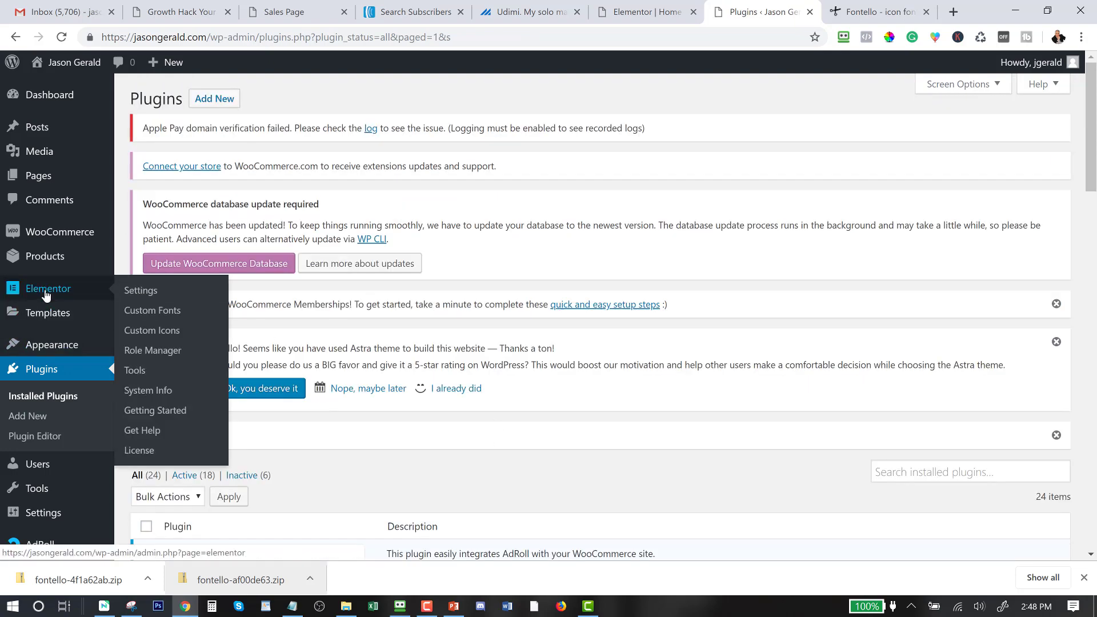
{"action": "left_click", "coordinate": [144, 337]}
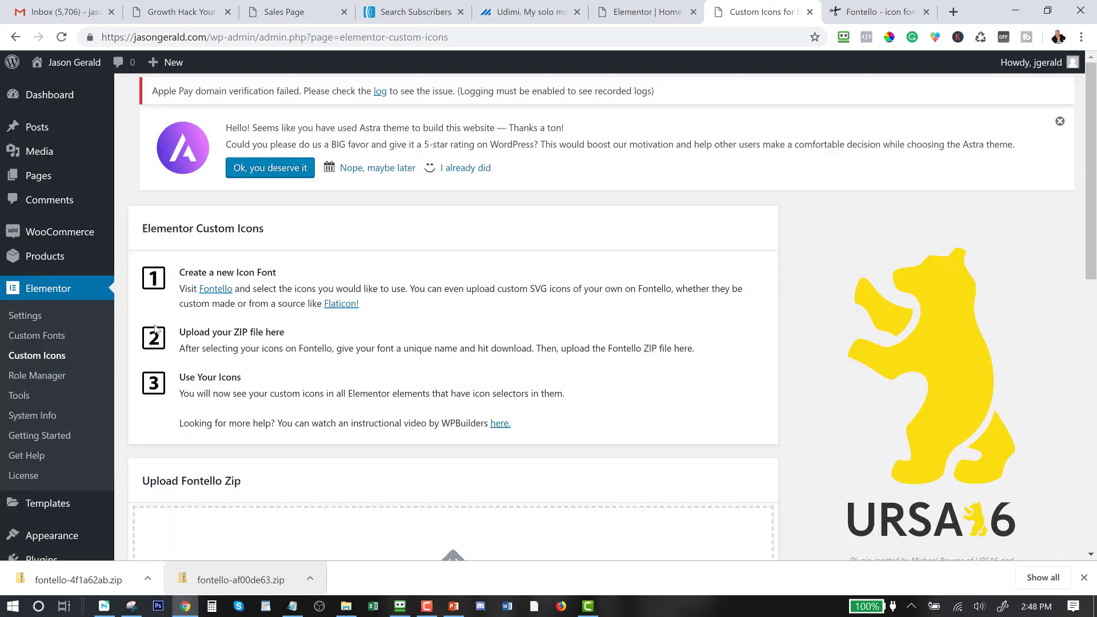
{"action": "scroll", "coordinate": [287, 385], "scroll_direction": "down", "scroll_amount": 2}
{"action": "scroll", "coordinate": [287, 385], "scroll_direction": "down", "scroll_amount": 2}
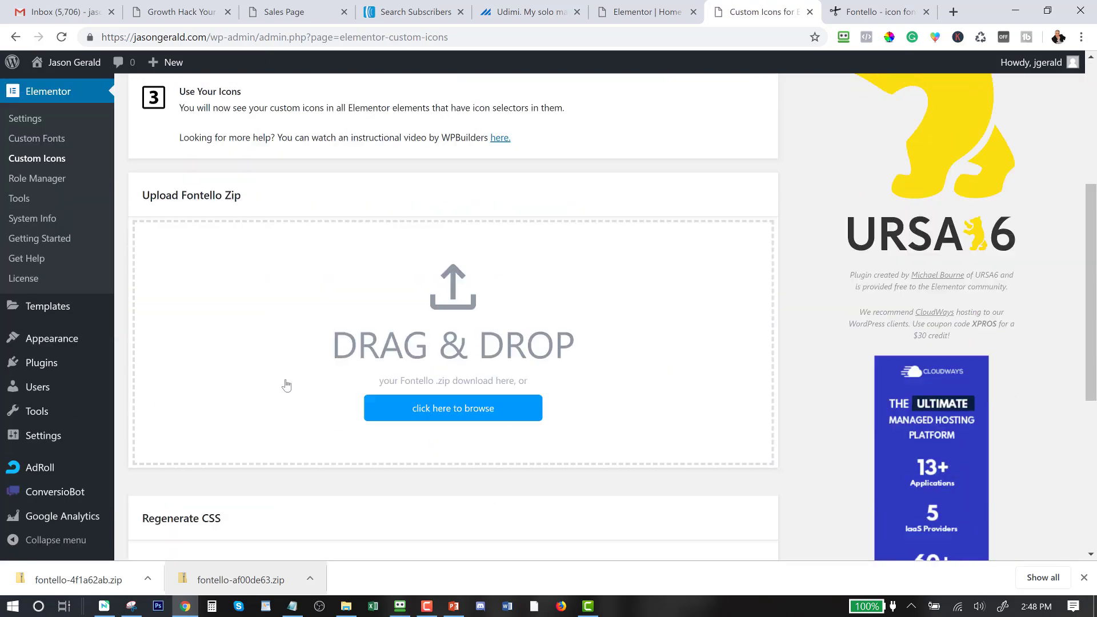
{"action": "left_click", "coordinate": [347, 606]}
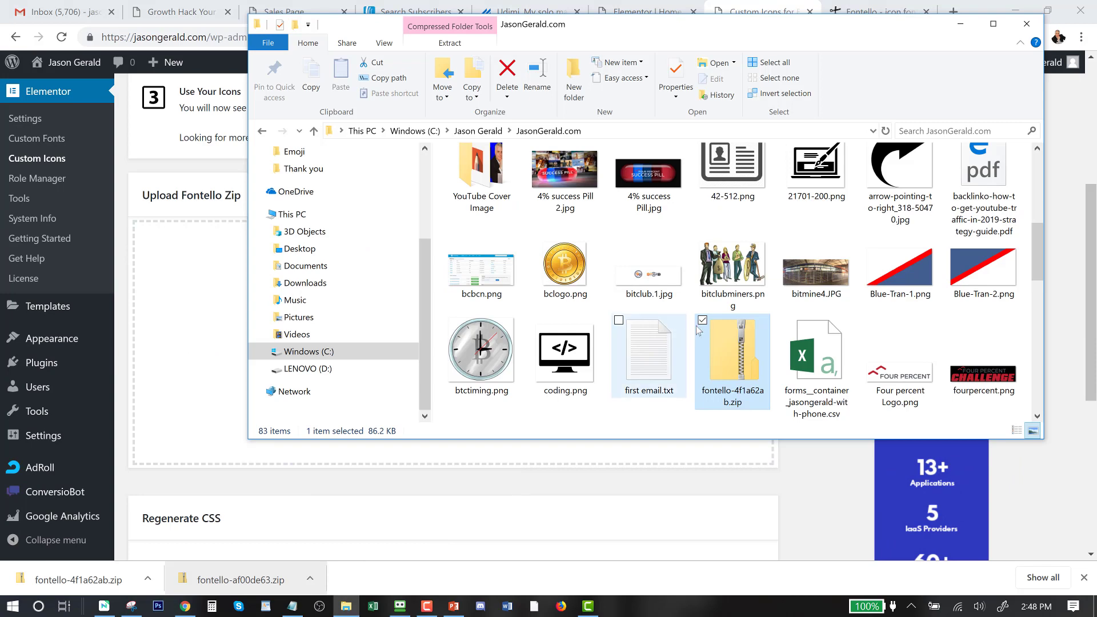
{"action": "left_click_drag", "start_coordinate": [747, 338], "coordinate": [191, 362]}
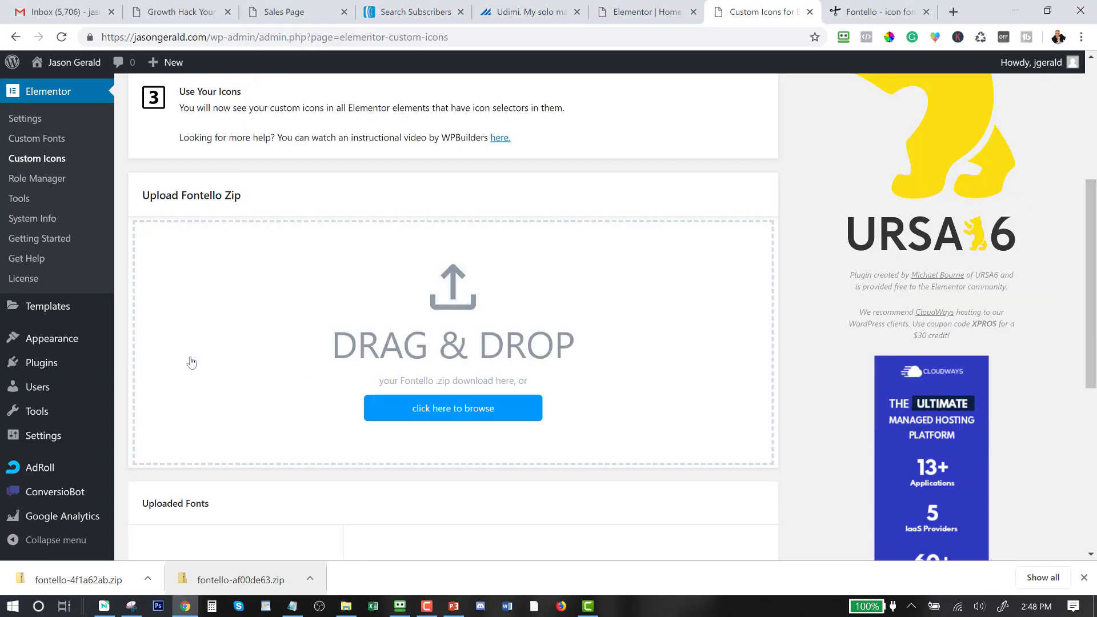
{"action": "scroll", "coordinate": [196, 389], "scroll_direction": "down", "scroll_amount": 2}
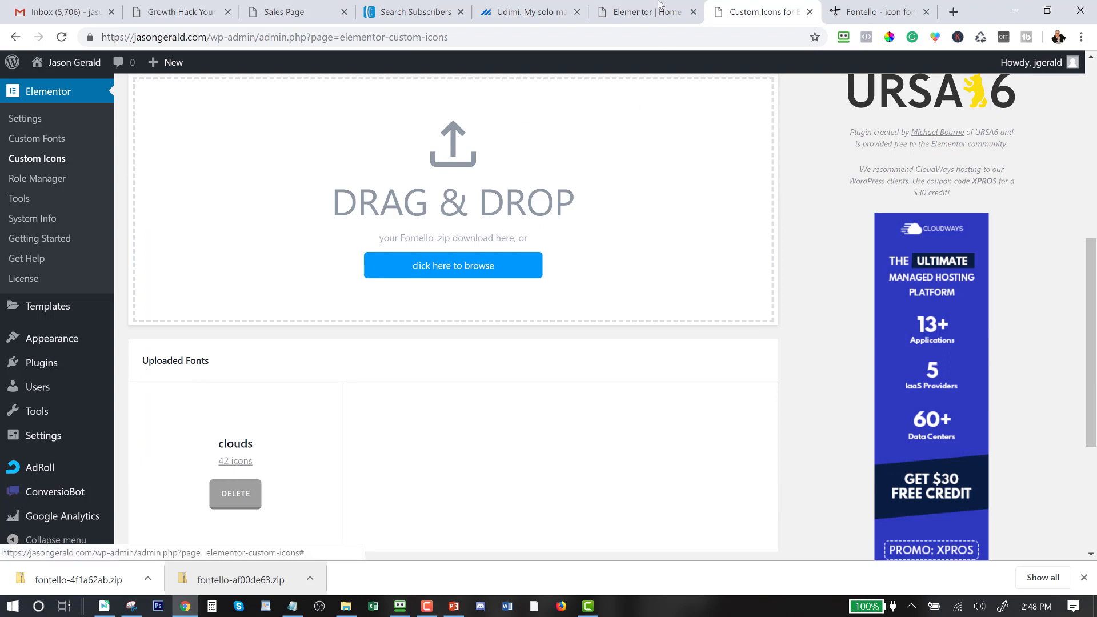
{"action": "left_click", "coordinate": [643, 11]}
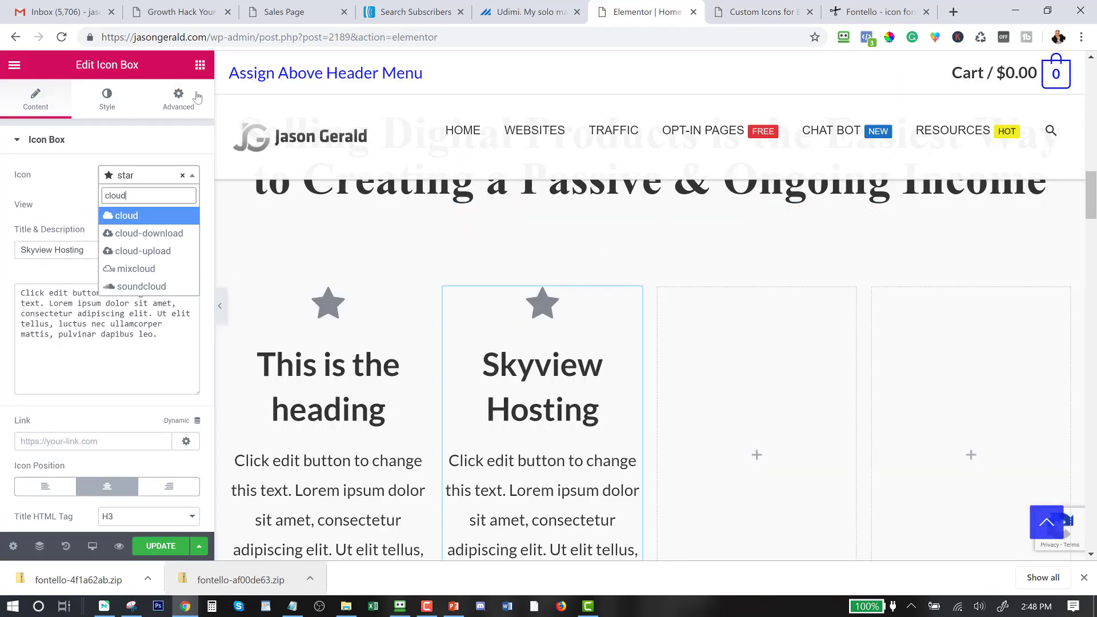
Reload the Elementor editor and move the Skyview Hosting icon box into the third column.
{"action": "left_click", "coordinate": [61, 37]}
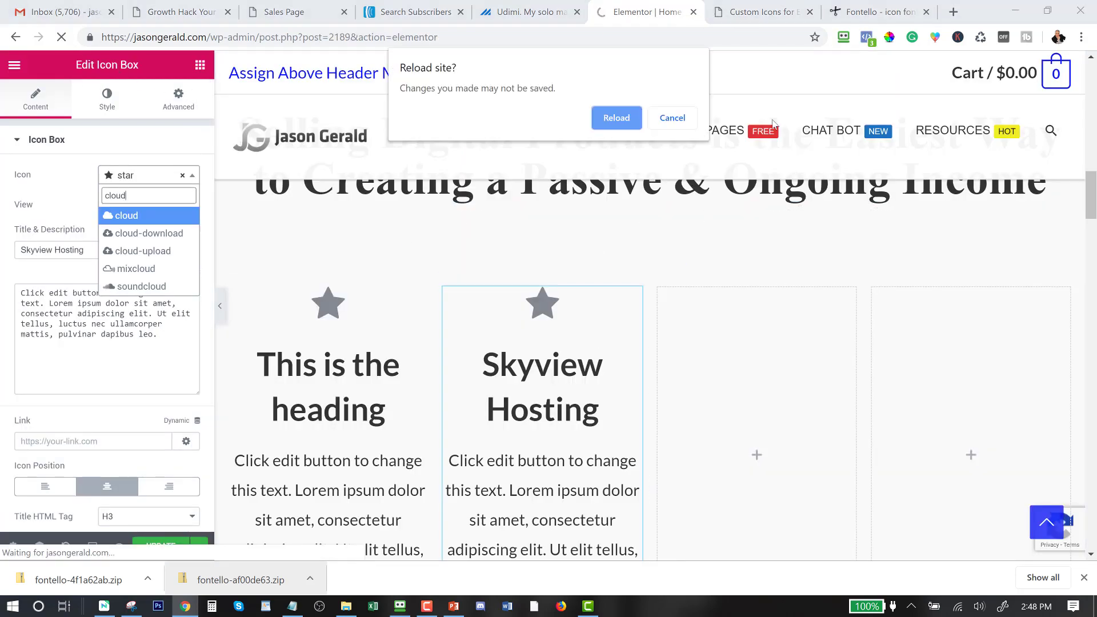
{"action": "left_click", "coordinate": [612, 115]}
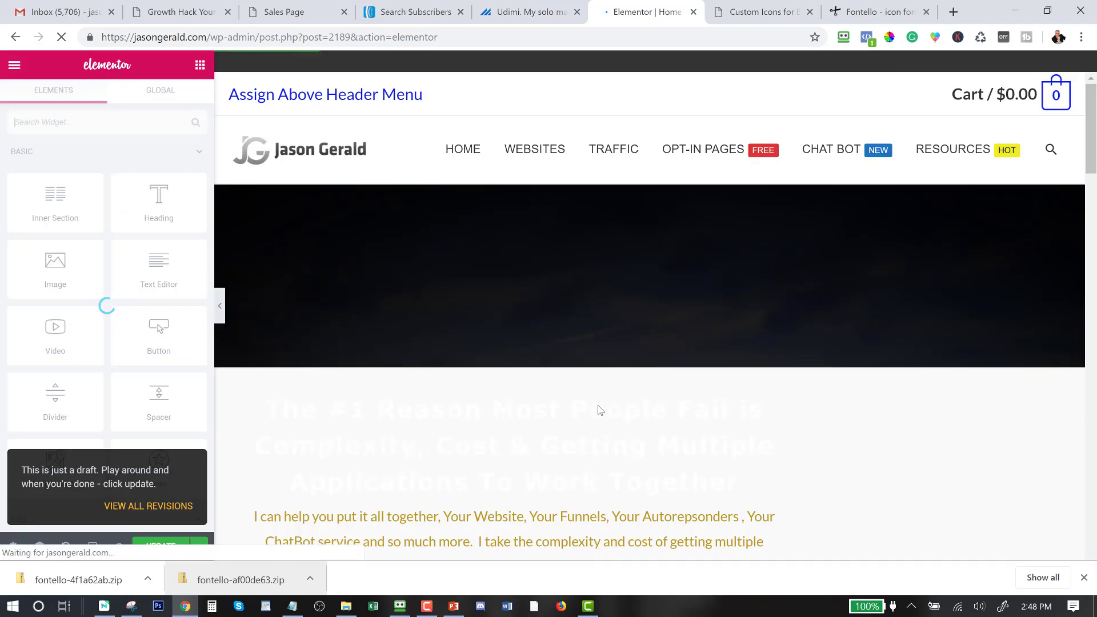
{"action": "scroll", "coordinate": [599, 410], "scroll_direction": "down", "scroll_amount": 15}
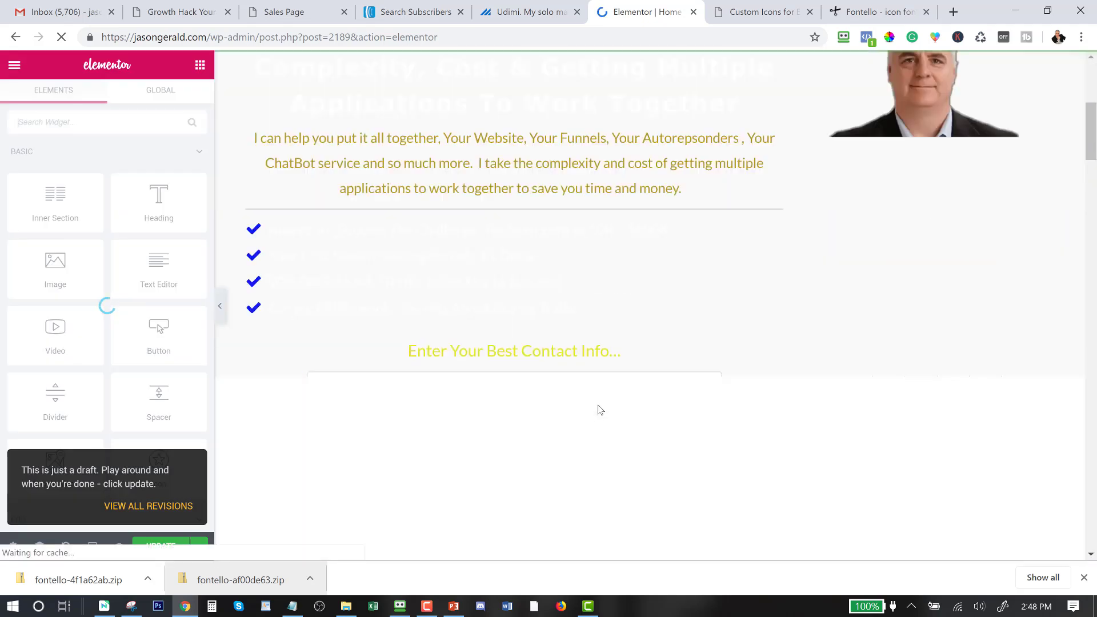
{"action": "scroll", "coordinate": [598, 404], "scroll_direction": "down", "scroll_amount": 10}
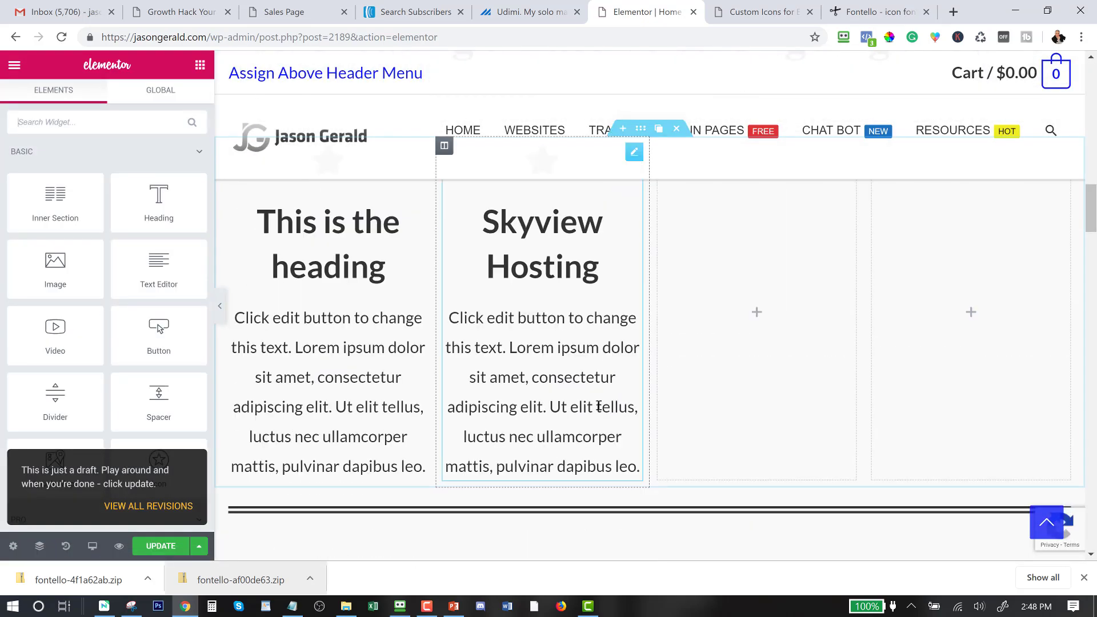
{"action": "scroll", "coordinate": [633, 286], "scroll_direction": "up", "scroll_amount": 3}
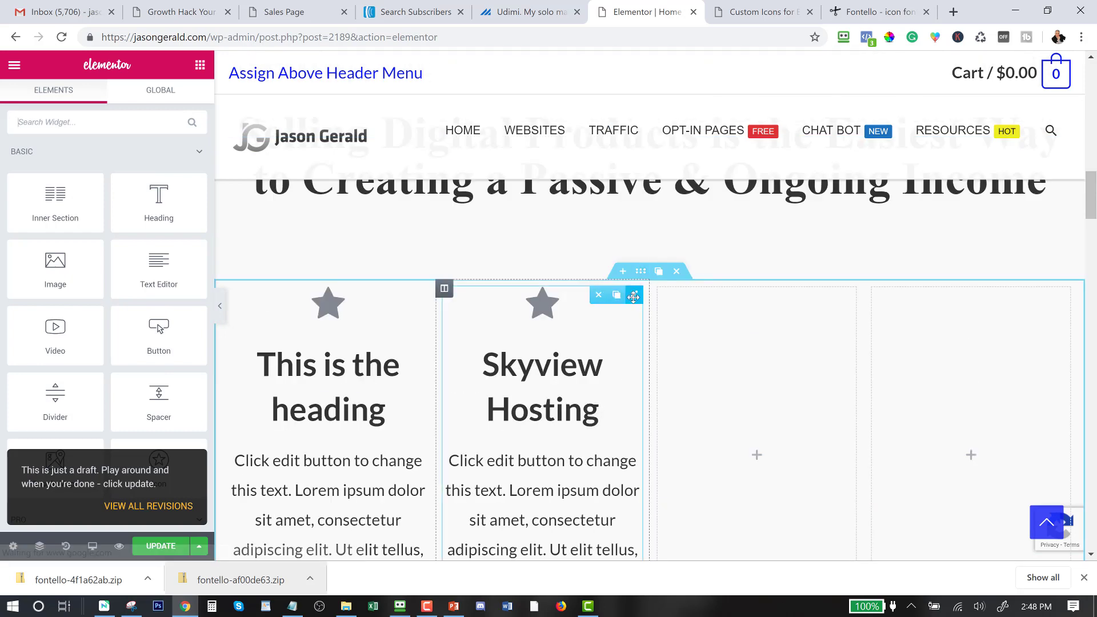
{"action": "left_click_drag", "start_coordinate": [631, 297], "coordinate": [640, 343]}
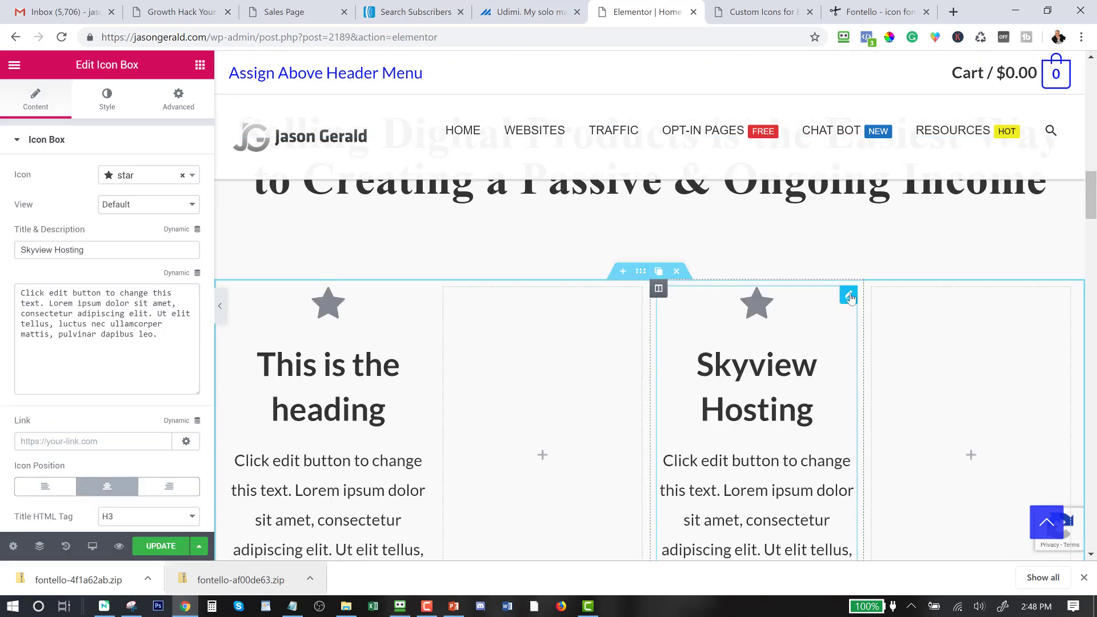
Search the icon list for 'cloud' and swap the star for the cloud-flash icon.
{"action": "left_click", "coordinate": [156, 181]}
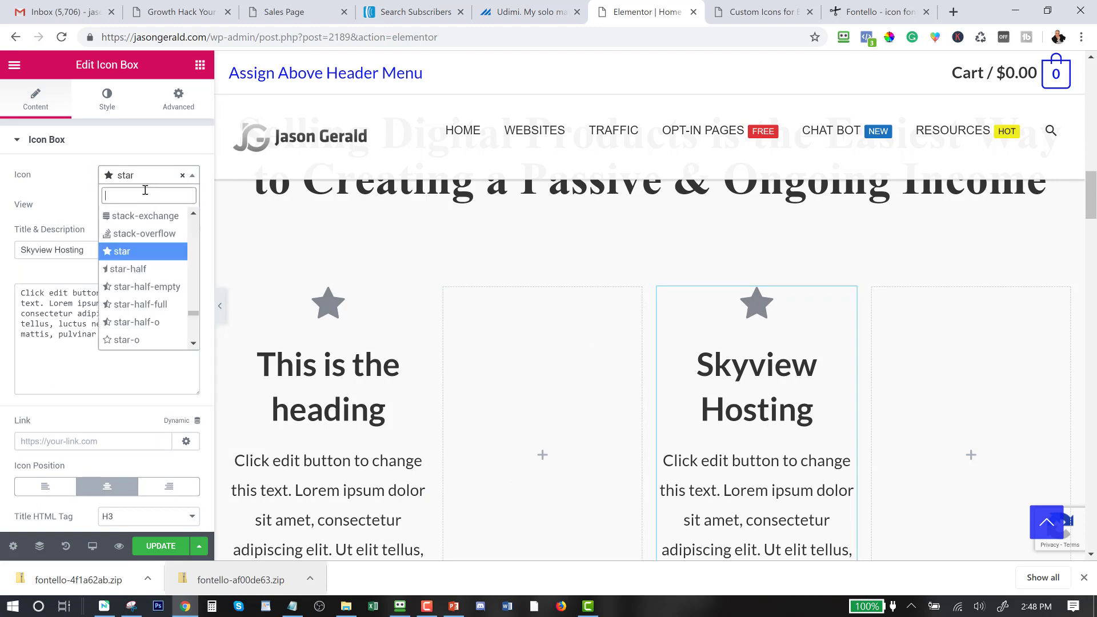
{"action": "type", "text": "cloud"}
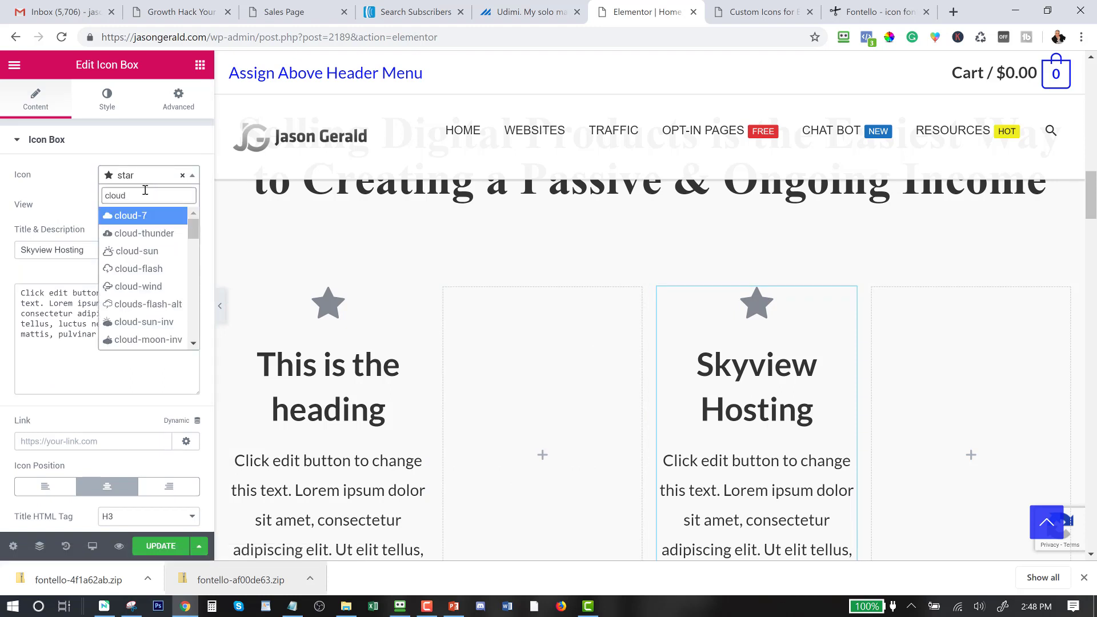
{"action": "left_click", "coordinate": [139, 270]}
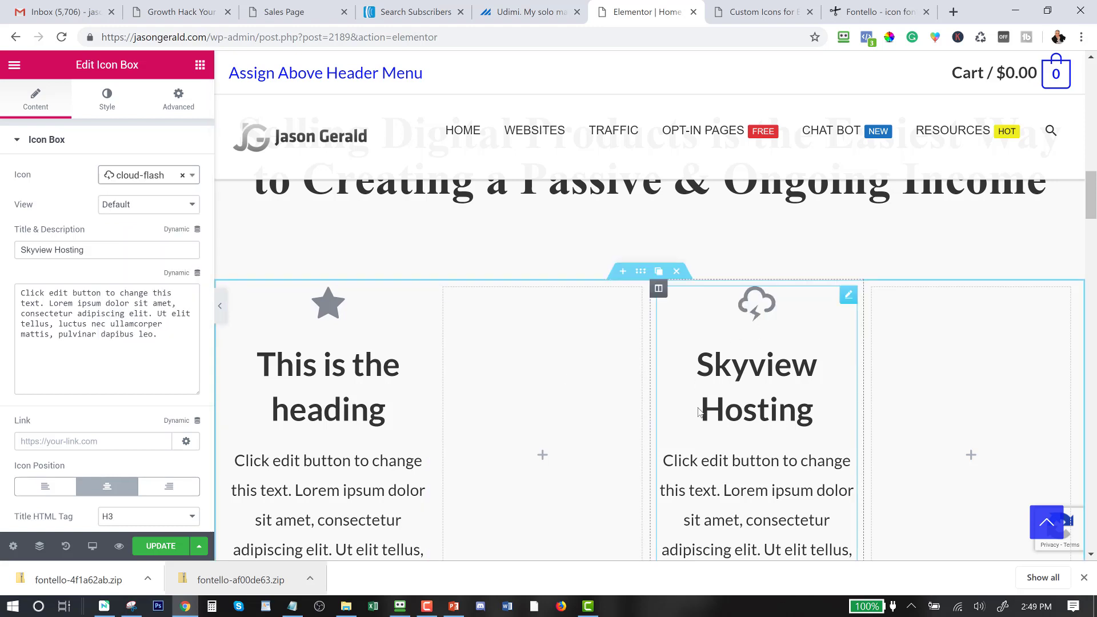
Set the cloud-flash Icon Size to 135 in the Style settings.
{"action": "left_click", "coordinate": [112, 103]}
{"action": "left_click_drag", "start_coordinate": [25, 308], "coordinate": [71, 310]}
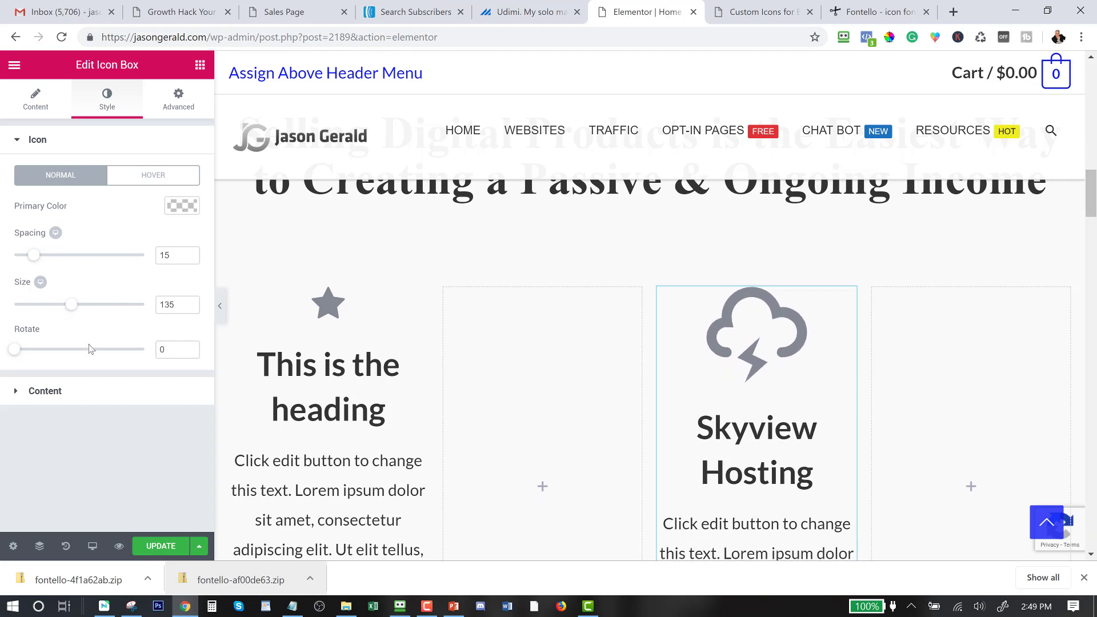